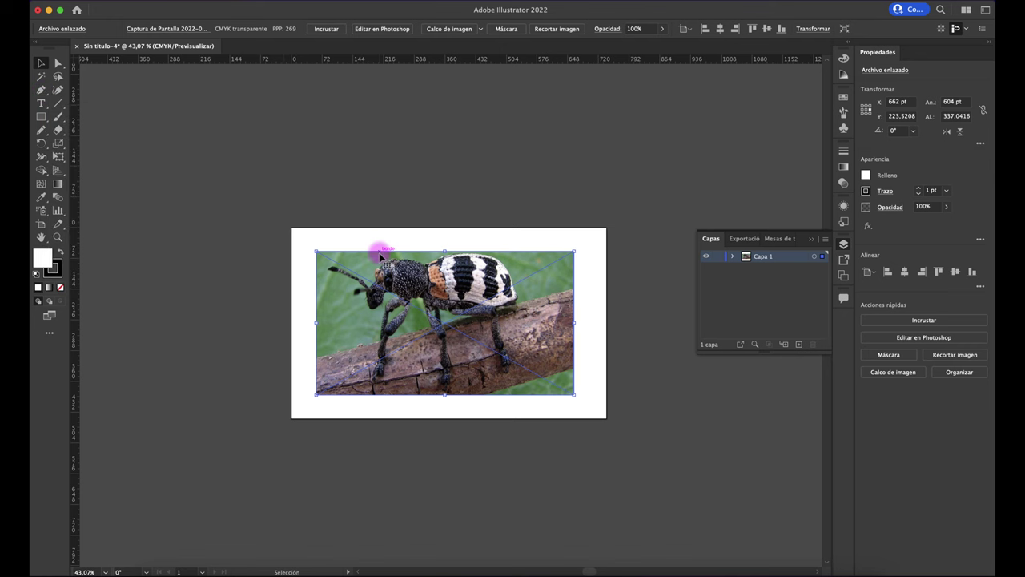
# Zoom the canvas from 43% to about 83% so the beetle photo fills the window.
pyautogui.scroll(2, 381, 255)
pyautogui.scroll(2, 381, 255)
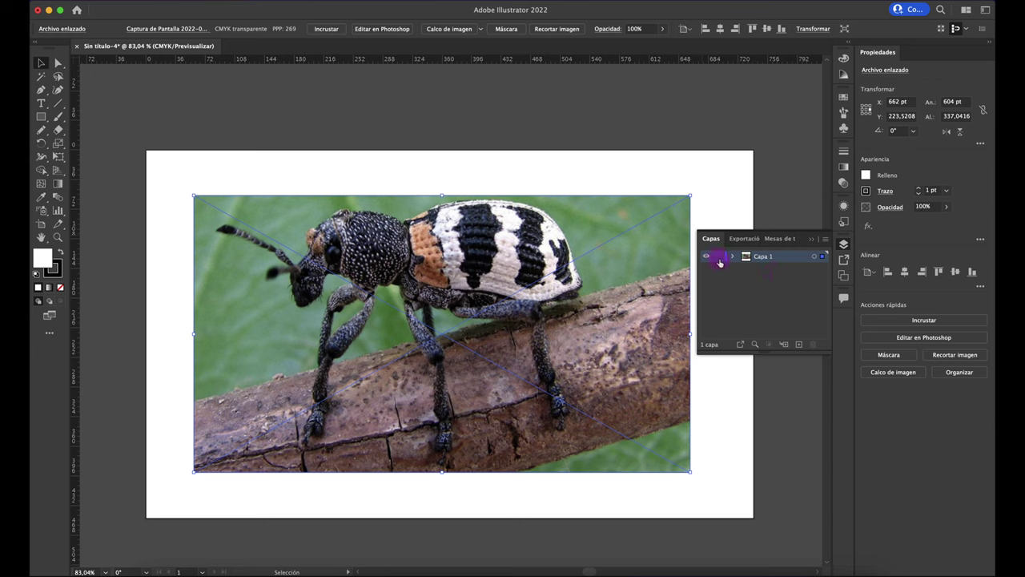
# Fade the beetle photo to 50% opacity, lock Capa 1, and add Capa 2 above it.
pyautogui.click(663, 31)
pyautogui.moveTo(644, 46); pyautogui.dragTo(640, 47)
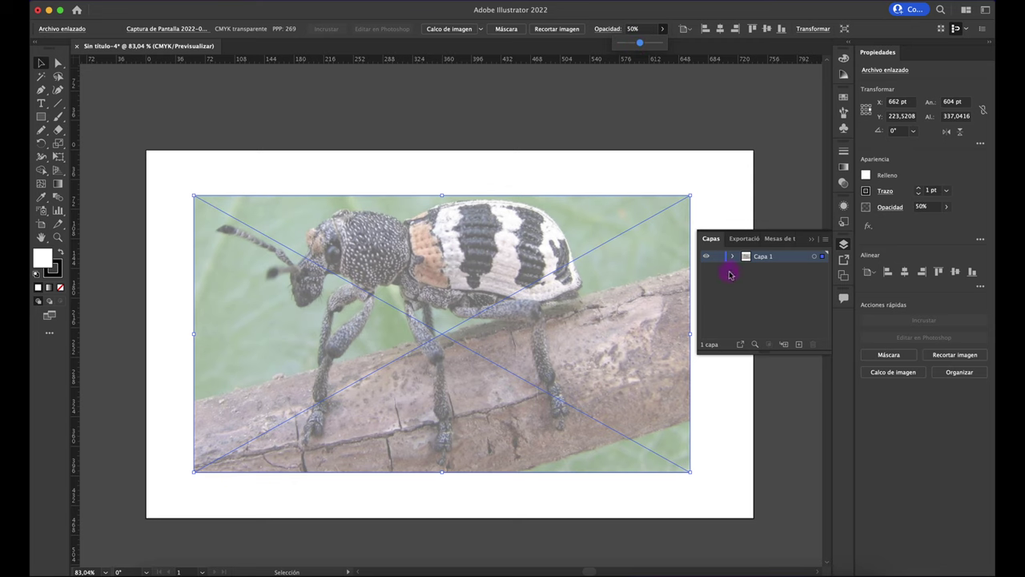
pyautogui.click(718, 256)
pyautogui.click(720, 281)
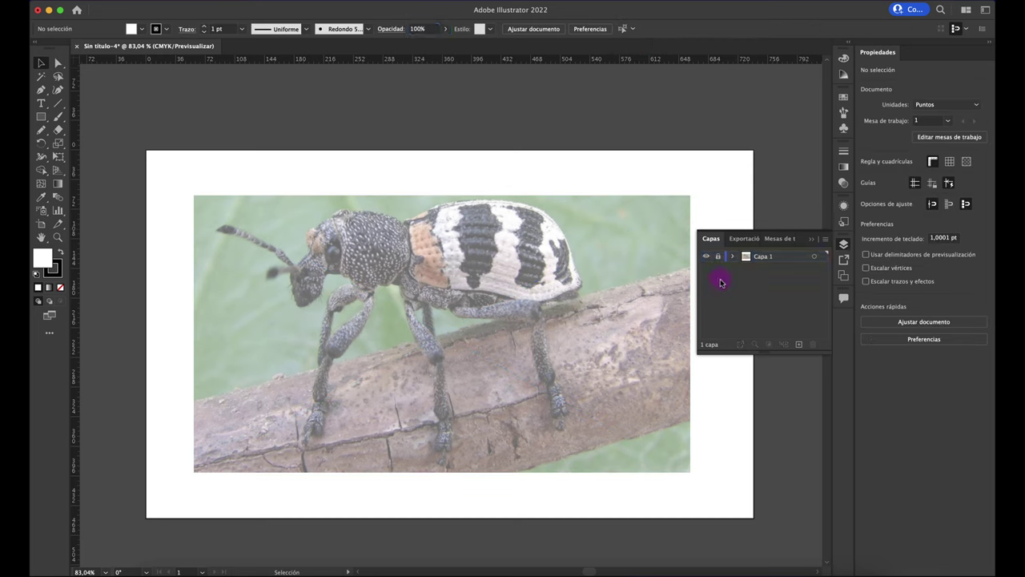
pyautogui.click(800, 346)
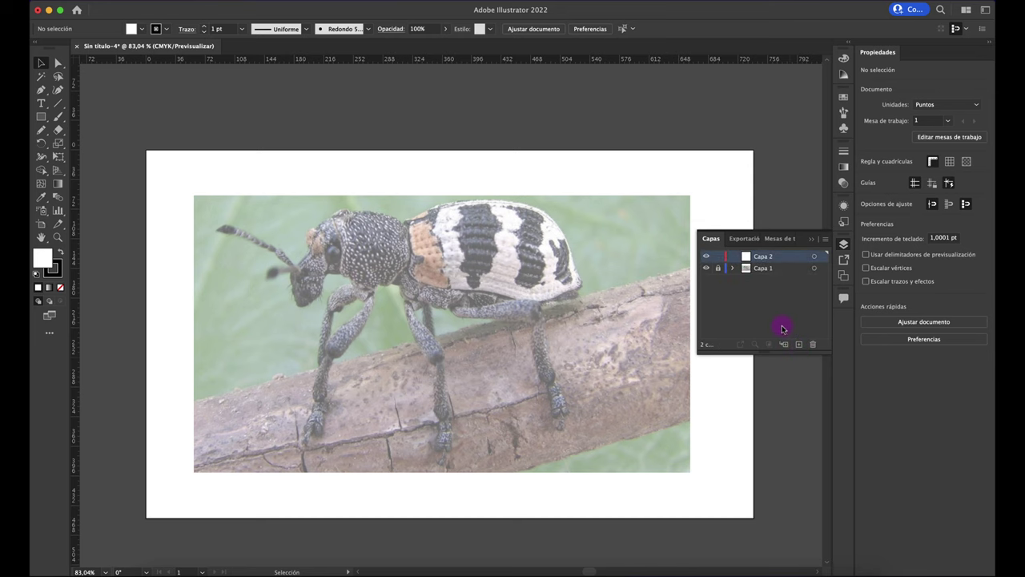
# Select the Pencil tool and zoom in on the beetle's thorax.
pyautogui.scroll(3, 168, 147)
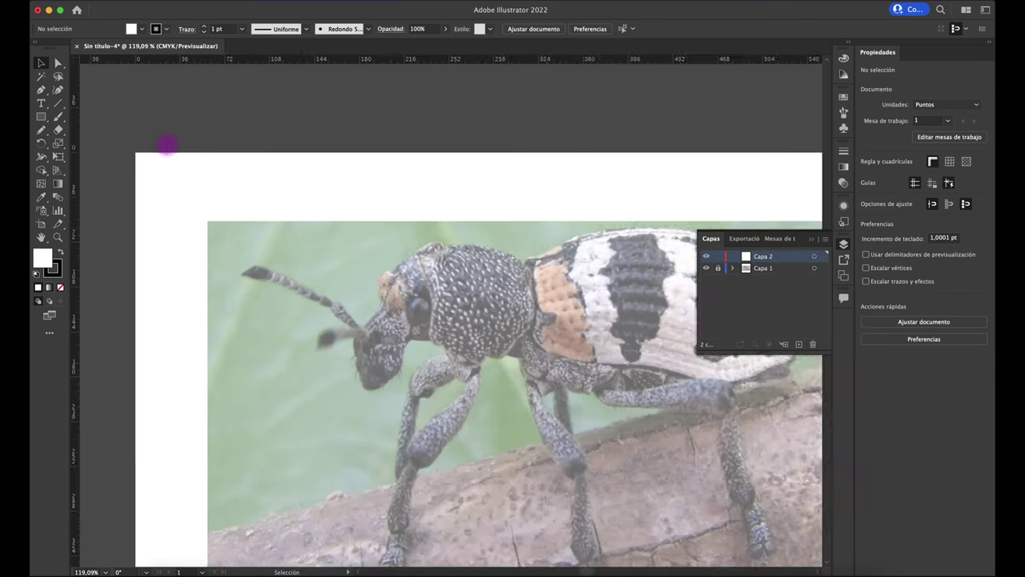
pyautogui.scroll(2, 168, 148)
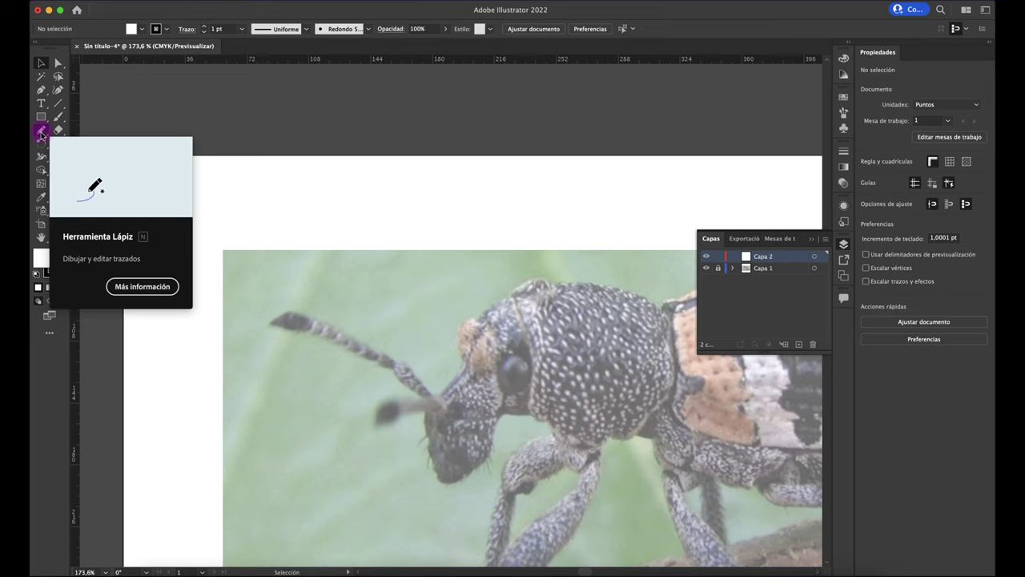
pyautogui.click(41, 132)
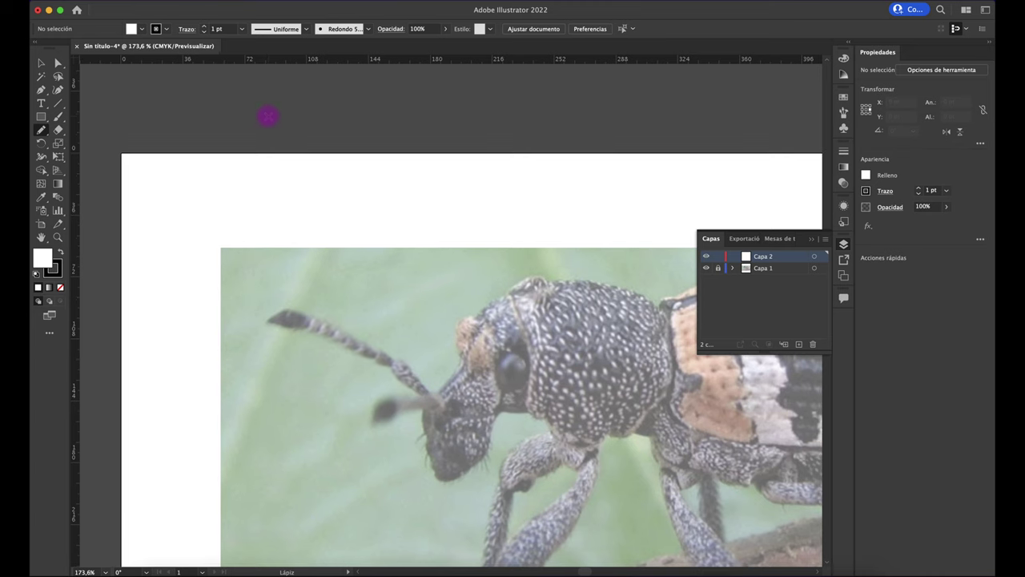
pyautogui.hscroll(3, 269, 116)
pyautogui.scroll(-2, 268, 116)
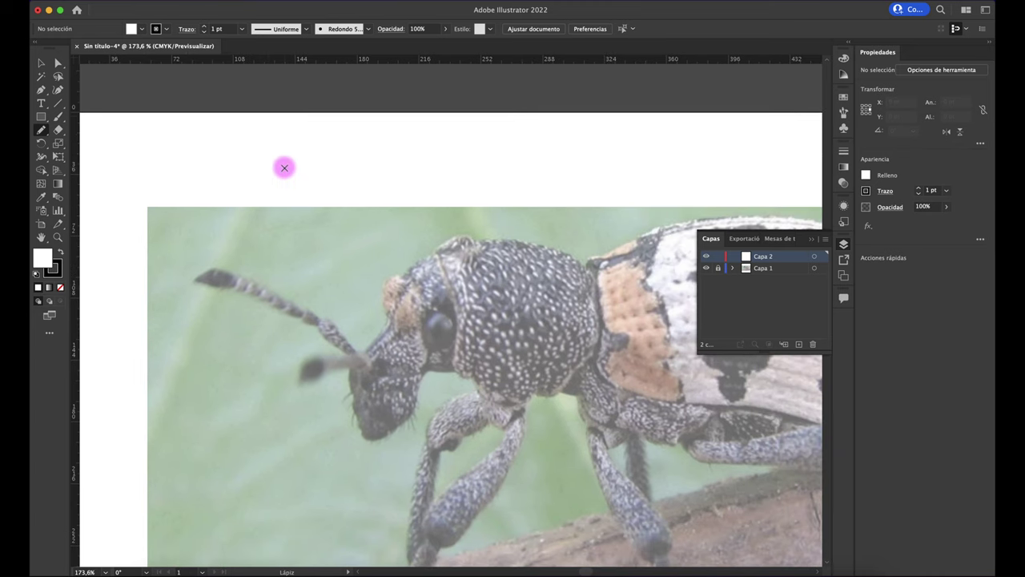
pyautogui.hscroll(2, 284, 168)
pyautogui.keyDown('alt'); pyautogui.scroll(3, 422, 234); pyautogui.keyUp('alt')
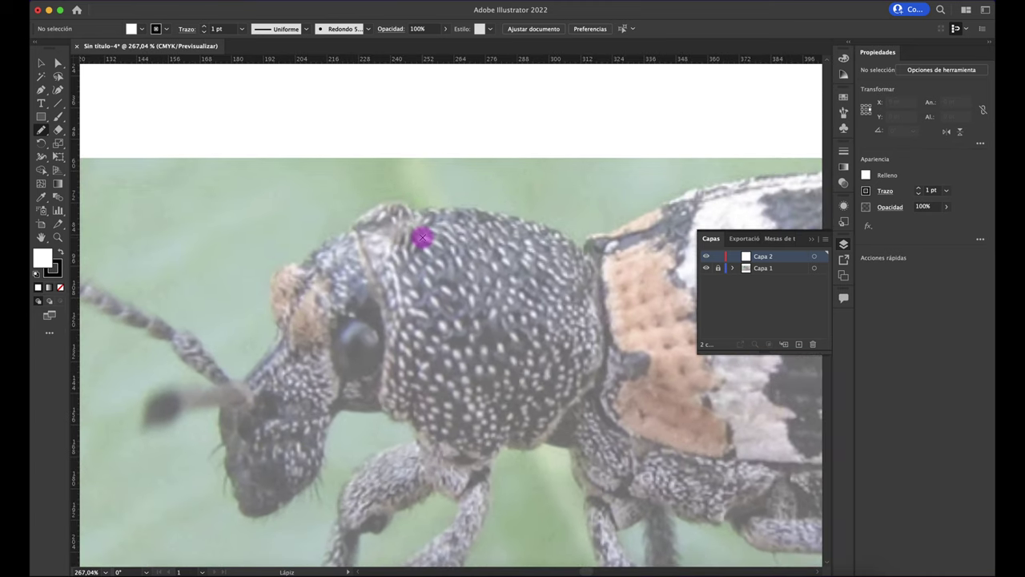
pyautogui.hscroll(2, 422, 237)
pyautogui.scroll(-1, 422, 237)
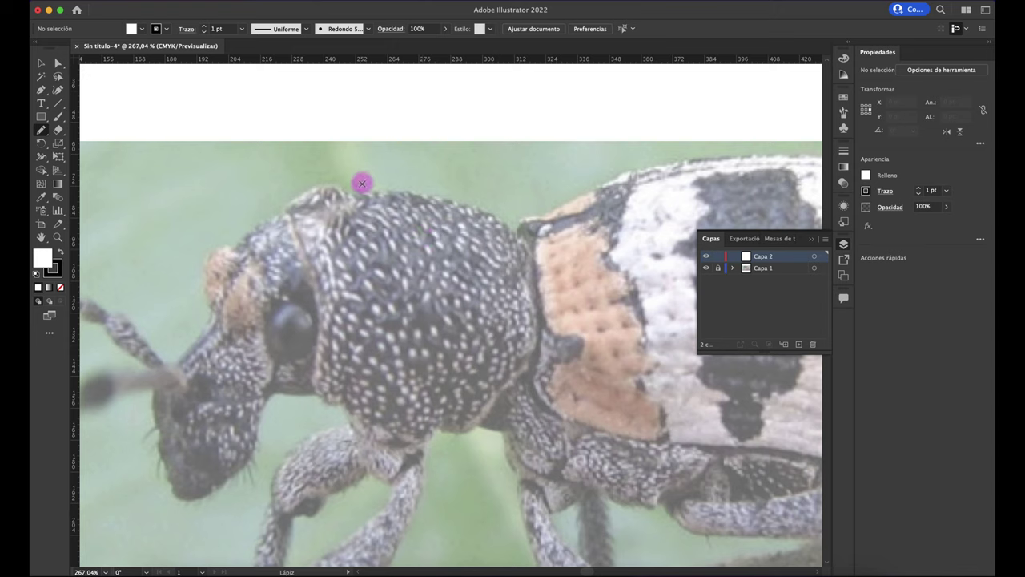
# Trace a closed 1 pt pencil outline around the beetle's pronotum on Capa 2.
pyautogui.moveTo(293, 203)
pyautogui.mouseDown()
pyautogui.moveTo(419, 194)
pyautogui.moveTo(520, 238)
pyautogui.moveTo(529, 259)
pyautogui.moveTo(522, 371)
pyautogui.moveTo(474, 419)
pyautogui.moveTo(411, 440)
pyautogui.moveTo(361, 433)
pyautogui.moveTo(321, 382)
pyautogui.moveTo(320, 313)
pyautogui.moveTo(287, 204)
pyautogui.mouseUp()
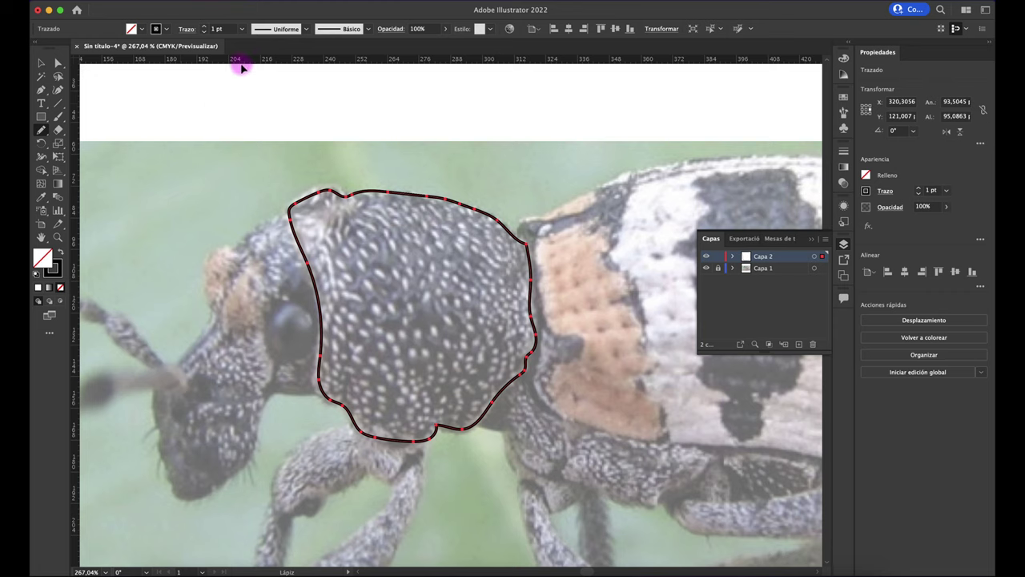
pyautogui.keyDown('super'); pyautogui.click(276, 79); pyautogui.keyUp('super')
pyautogui.click(308, 30)
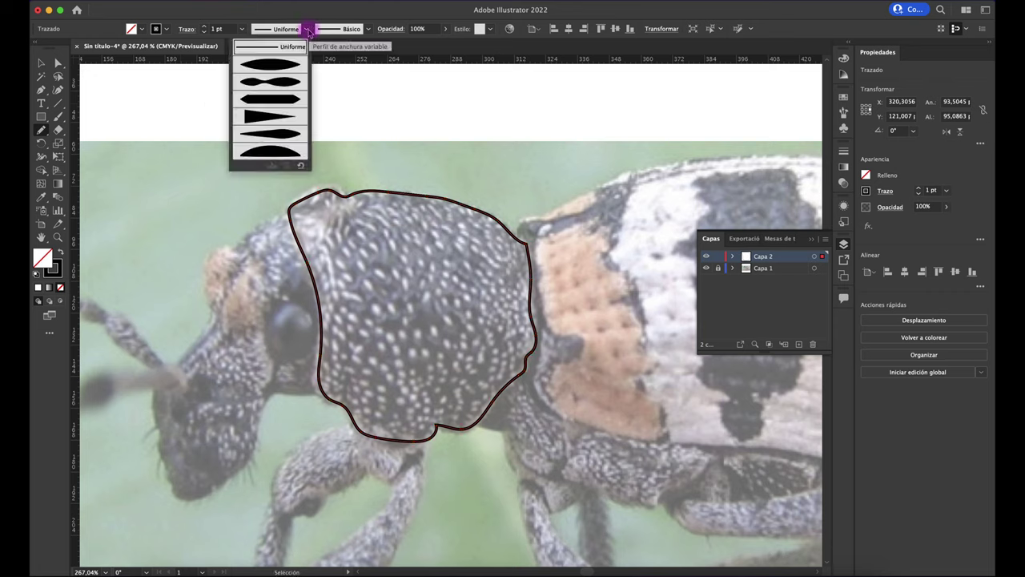
pyautogui.click(272, 64)
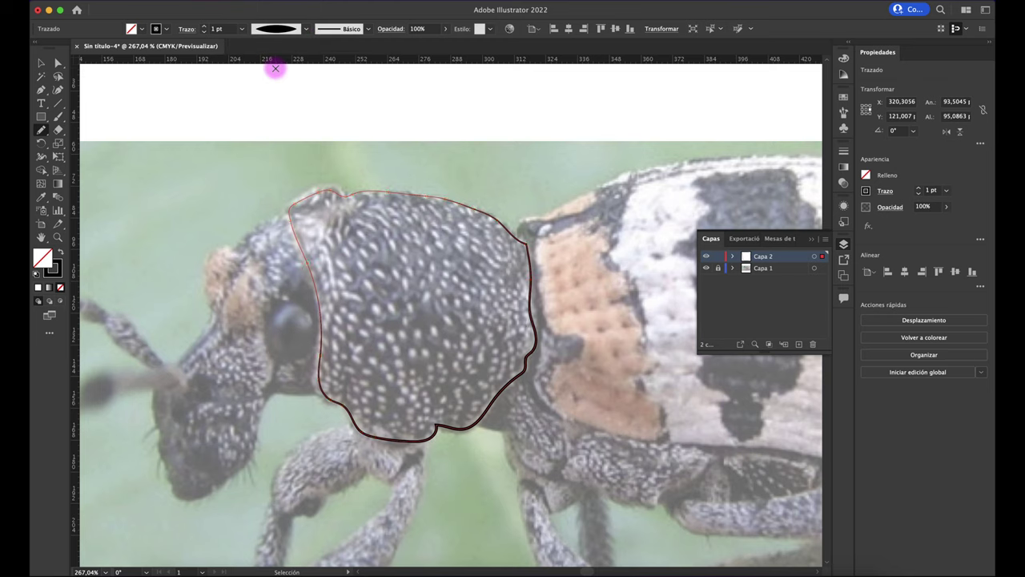
pyautogui.click(241, 29)
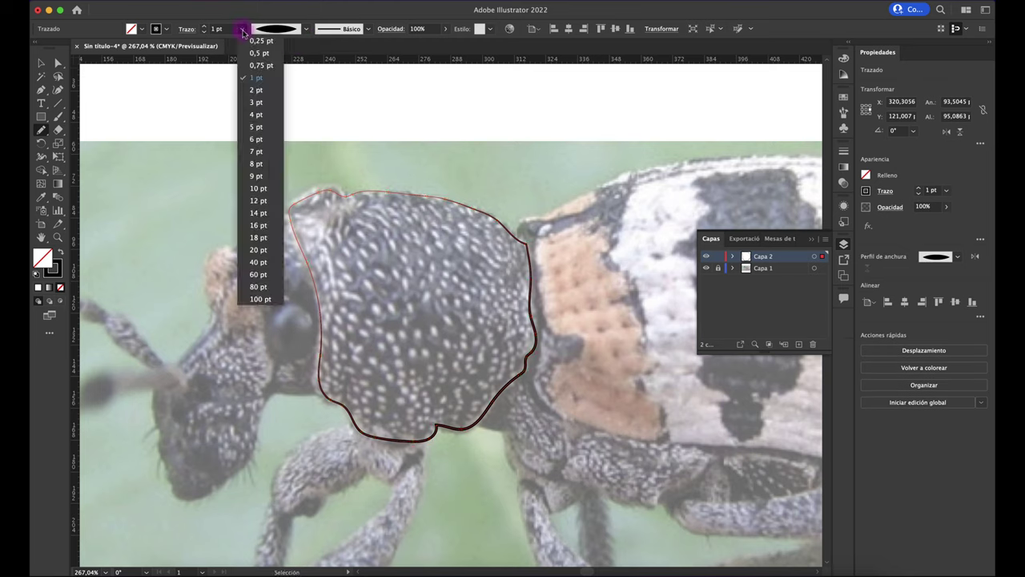
pyautogui.click(257, 90)
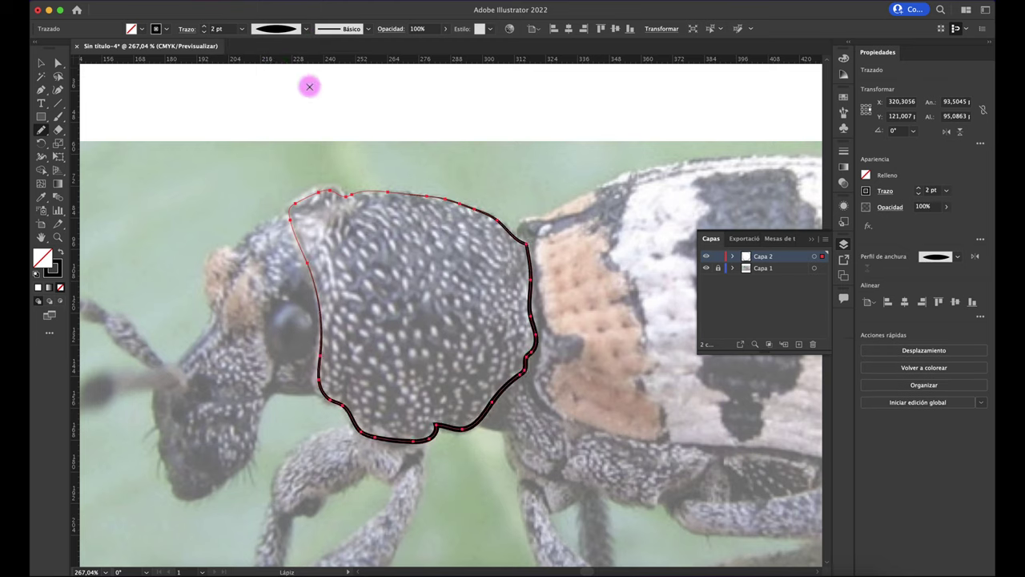
pyautogui.click(306, 29)
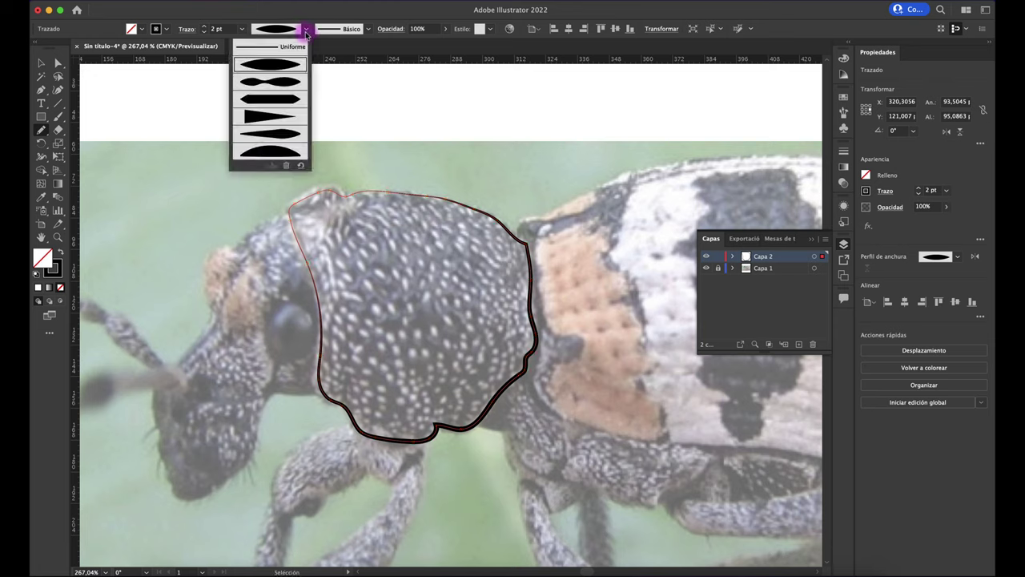
pyautogui.click(291, 98)
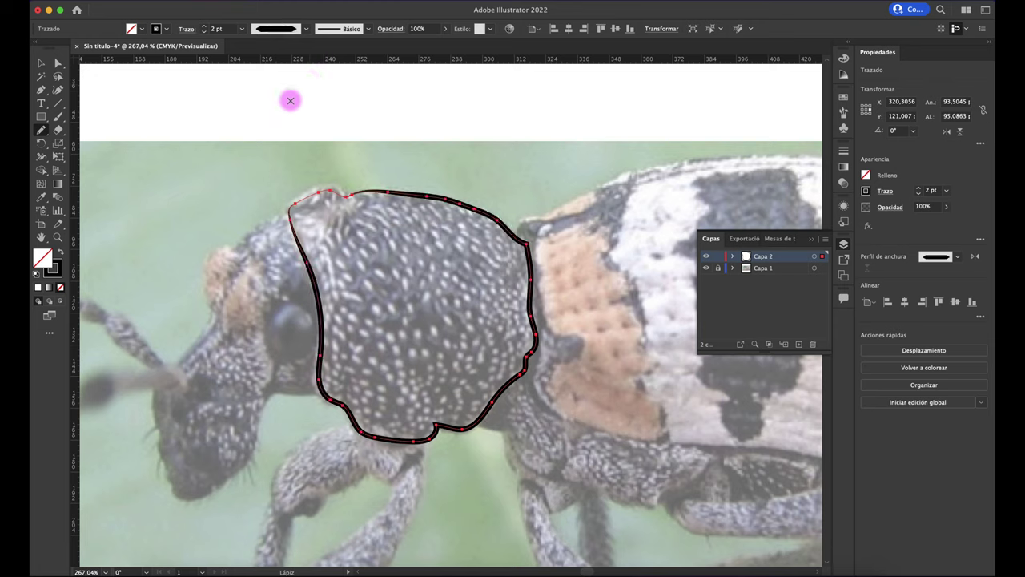
pyautogui.click(306, 28)
pyautogui.click(268, 119)
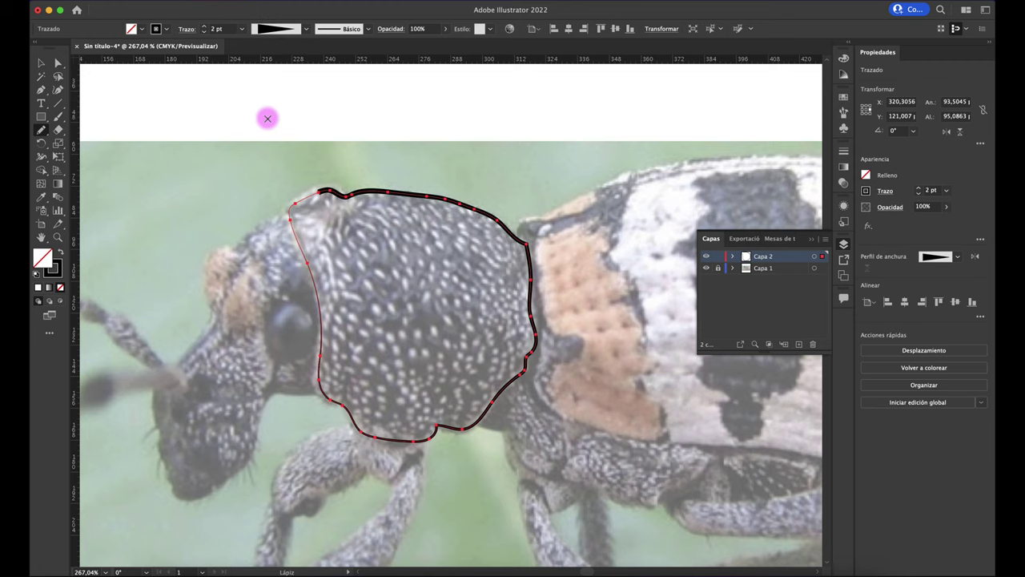
pyautogui.click(306, 29)
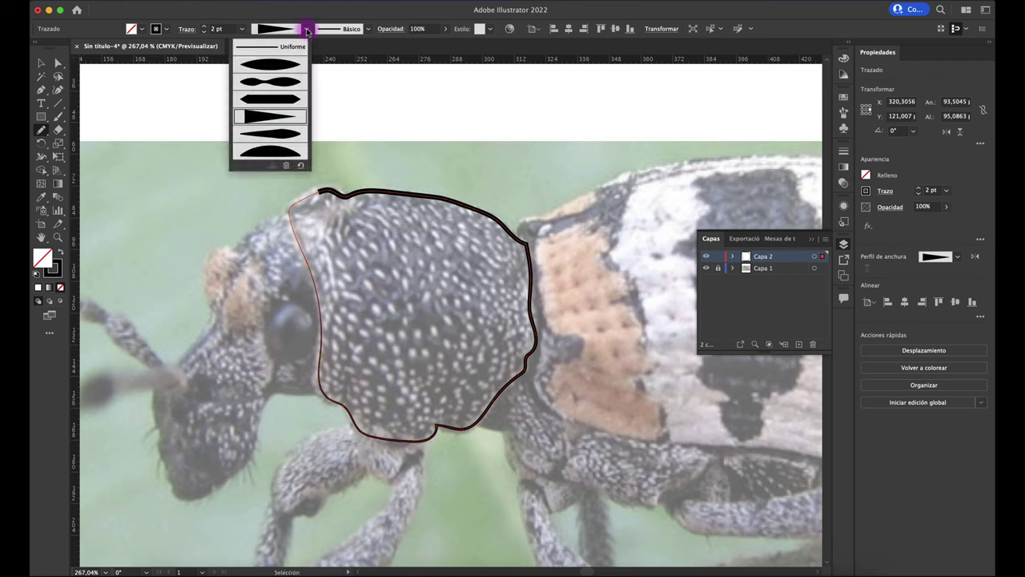
pyautogui.click(290, 49)
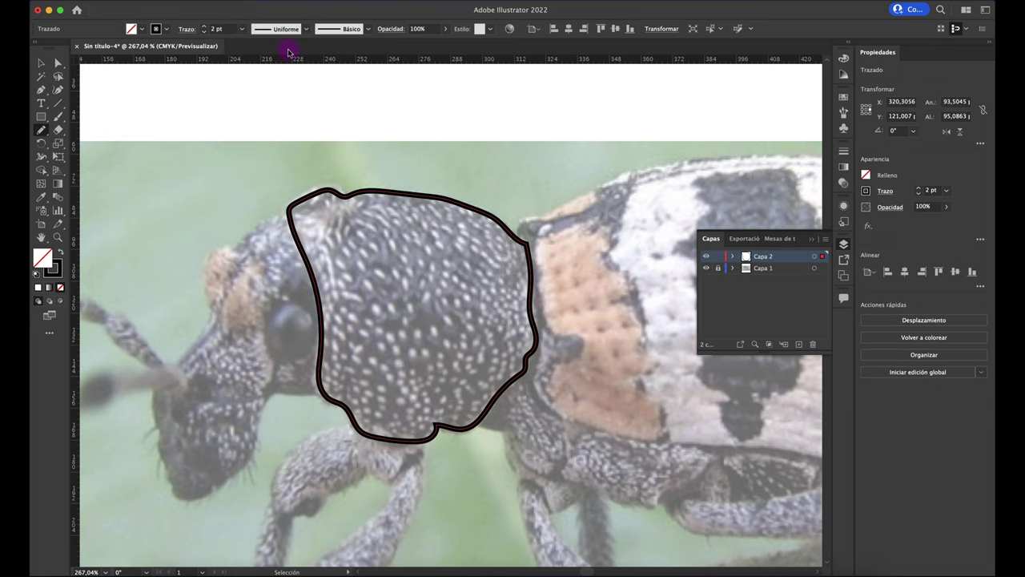
pyautogui.click(303, 121)
pyautogui.click(204, 32)
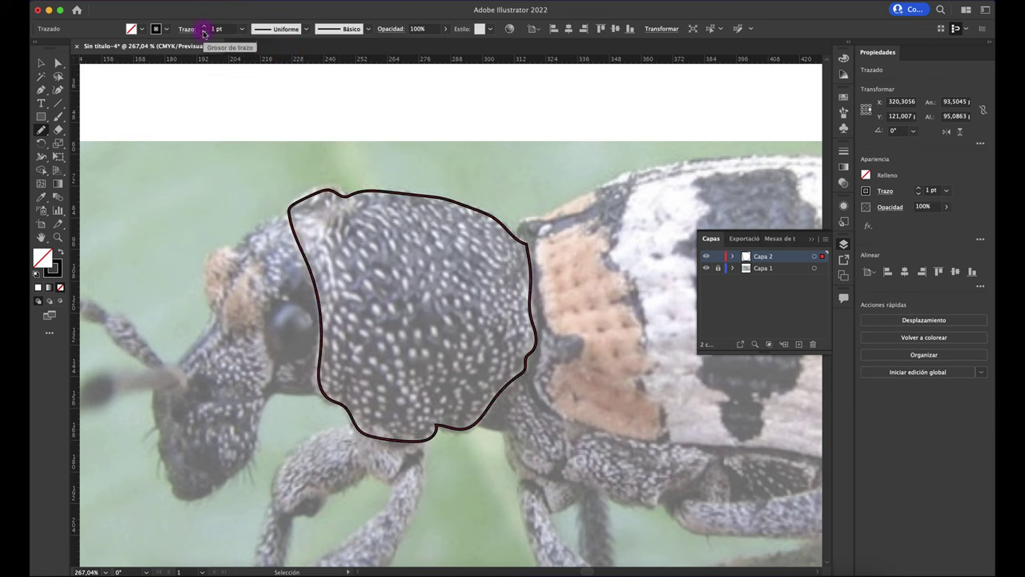
pyautogui.click(41, 64)
pyautogui.click(235, 104)
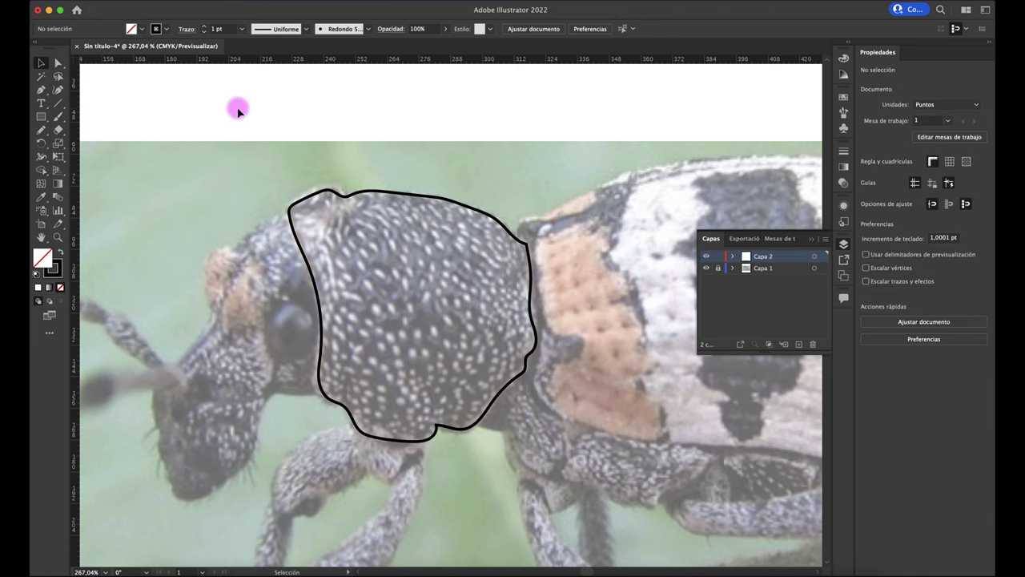
# Draw a thin 0.5 pt pencil line along the thorax's front edge.
pyautogui.scroll(3, 363, 419)
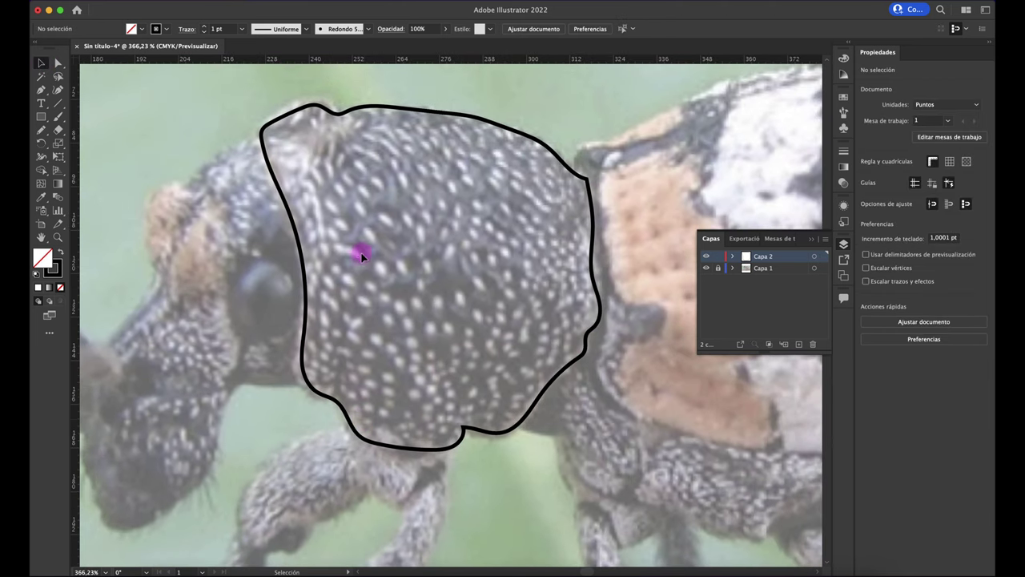
pyautogui.click(40, 130)
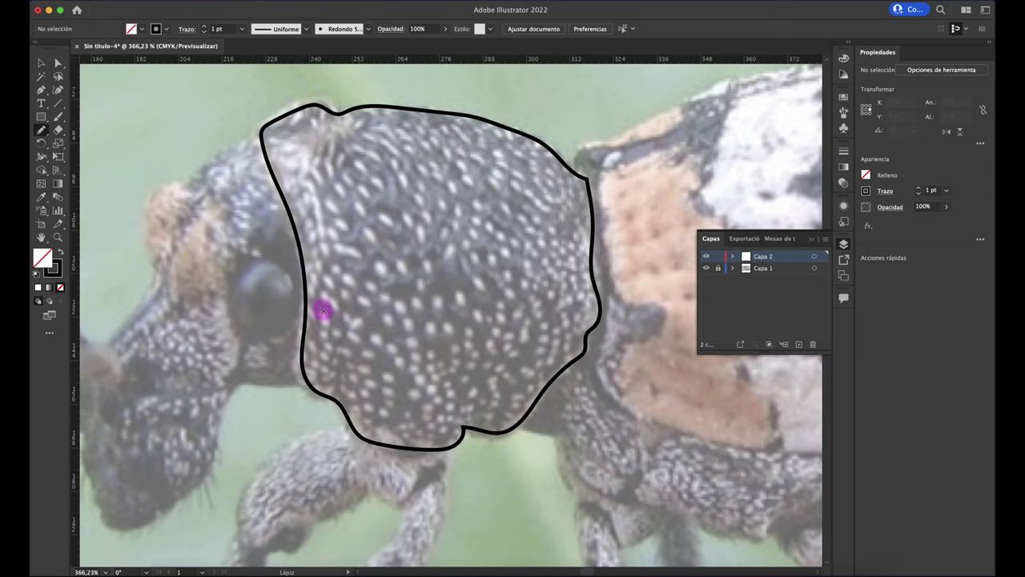
pyautogui.click(241, 28)
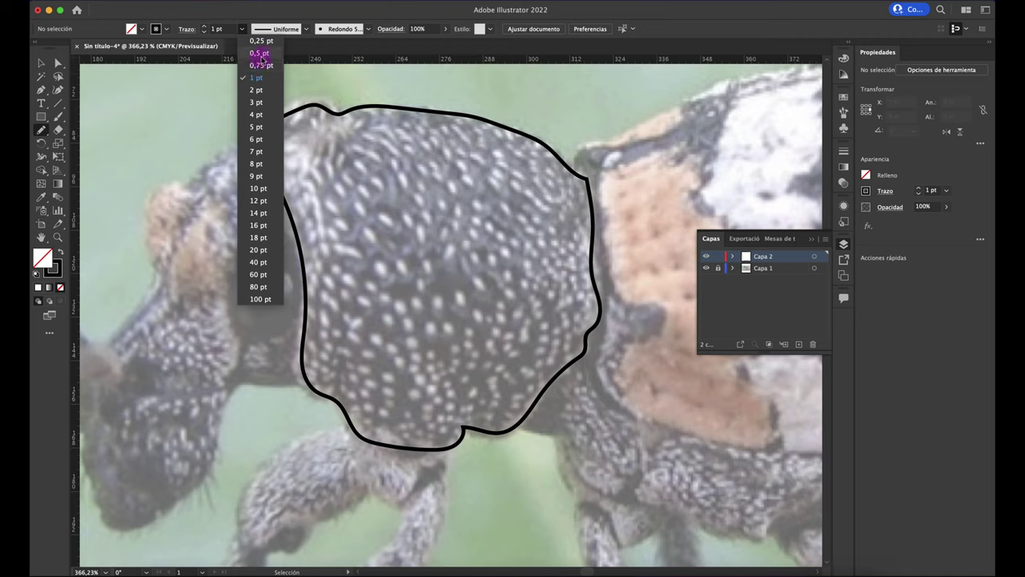
pyautogui.click(257, 53)
pyautogui.moveTo(305, 416)
pyautogui.mouseDown()
pyautogui.moveTo(329, 247)
pyautogui.moveTo(314, 176)
pyautogui.moveTo(336, 87)
pyautogui.mouseUp()
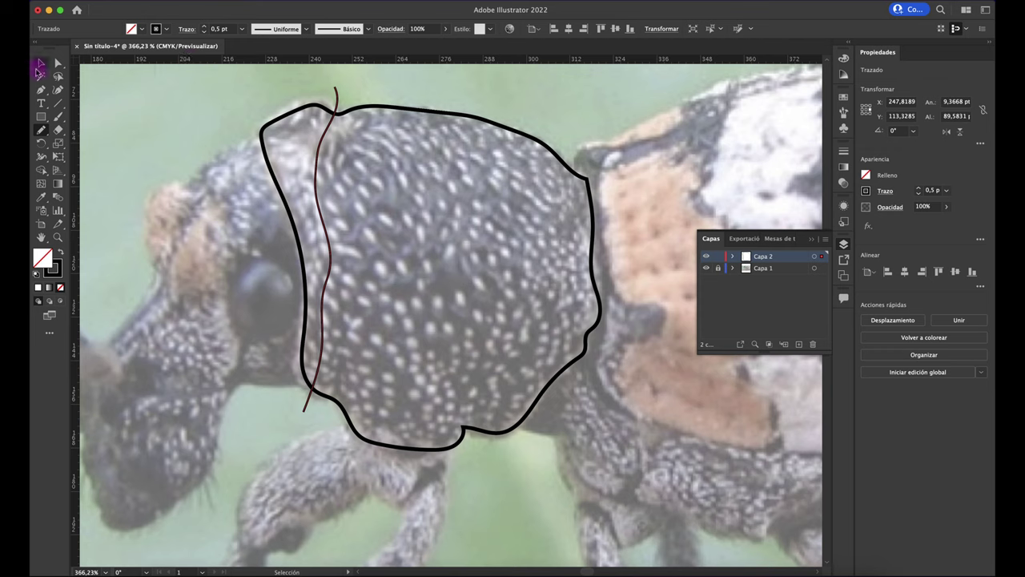
# Apply Width Profile 2 to the thin line so it tapers at both ends.
pyautogui.click(41, 63)
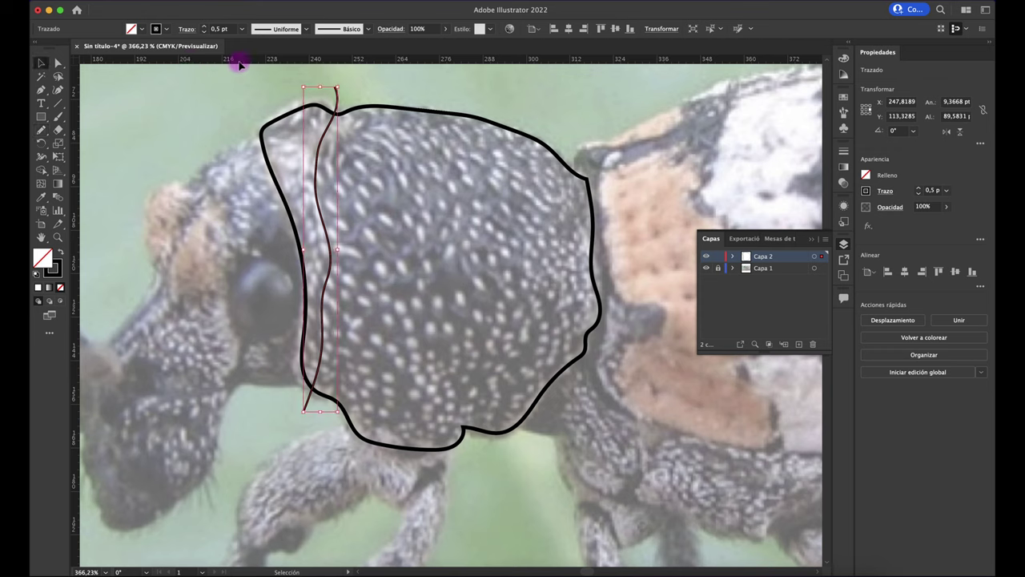
pyautogui.click(306, 29)
pyautogui.click(274, 83)
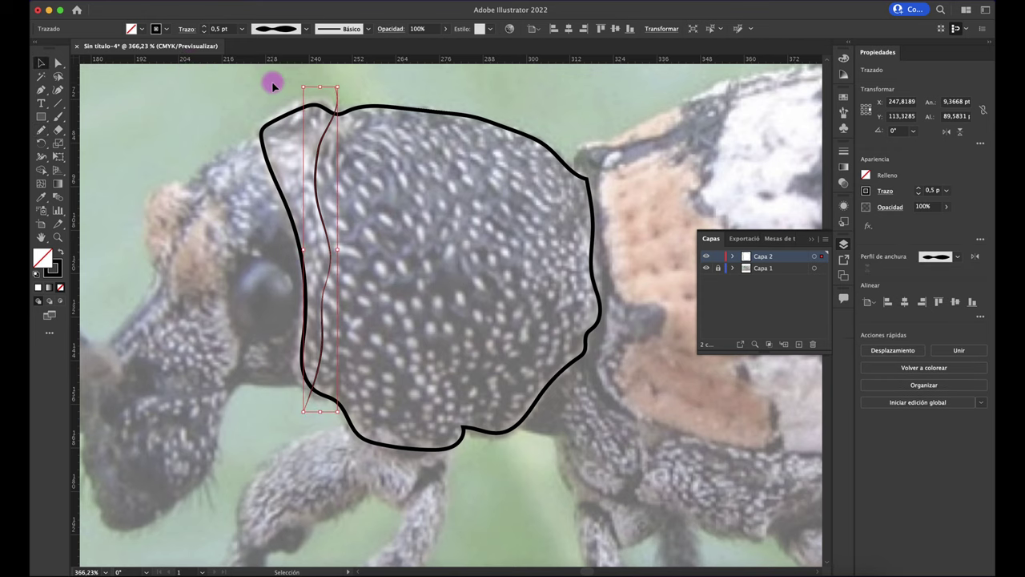
pyautogui.click(217, 91)
pyautogui.keyDown('alt'); pyautogui.scroll(2, 232, 129); pyautogui.keyUp('alt')
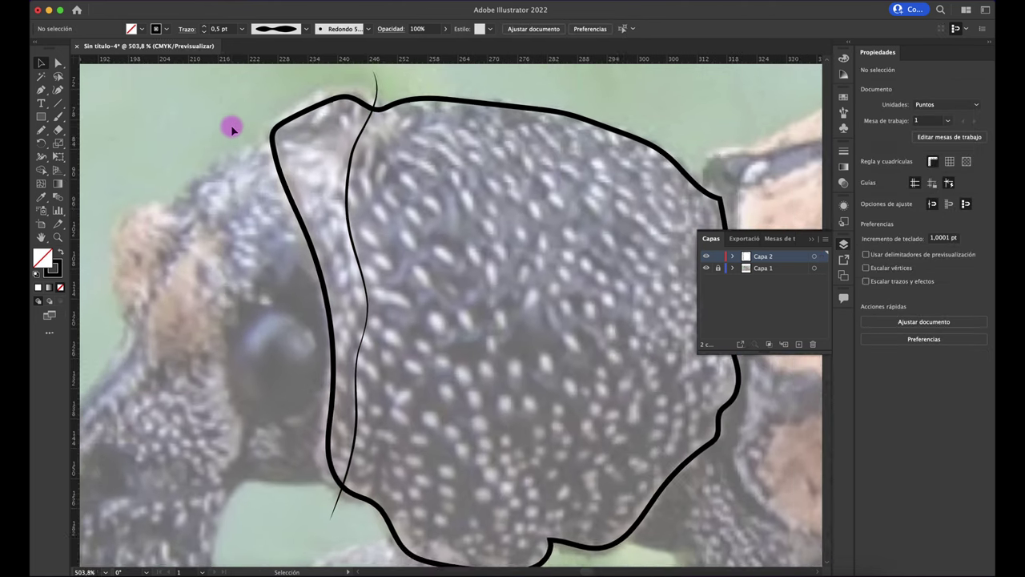
pyautogui.keyDown('alt'); pyautogui.scroll(-3, 231, 129); pyautogui.keyUp('alt')
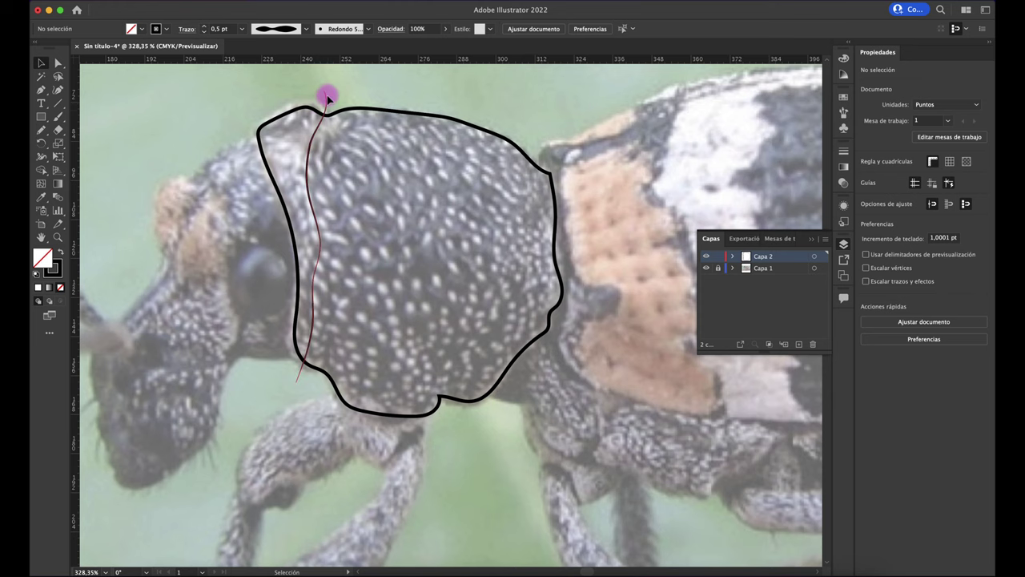
pyautogui.keyDown('alt'); pyautogui.scroll(2, 292, 388); pyautogui.keyUp('alt')
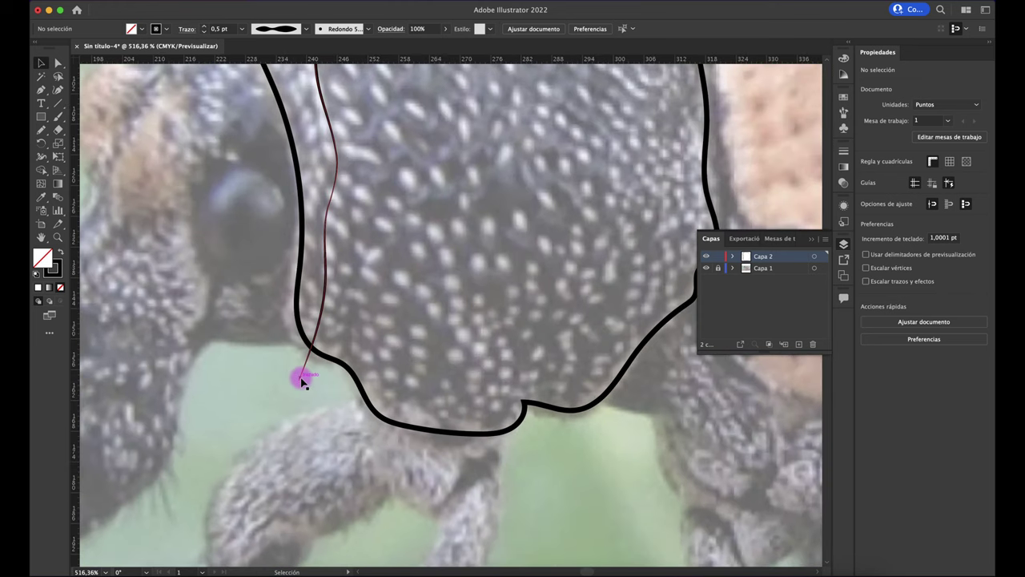
pyautogui.keyDown('alt'); pyautogui.scroll(2, 298, 378); pyautogui.keyUp('alt')
pyautogui.keyDown('alt'); pyautogui.scroll(2, 296, 376); pyautogui.keyUp('alt')
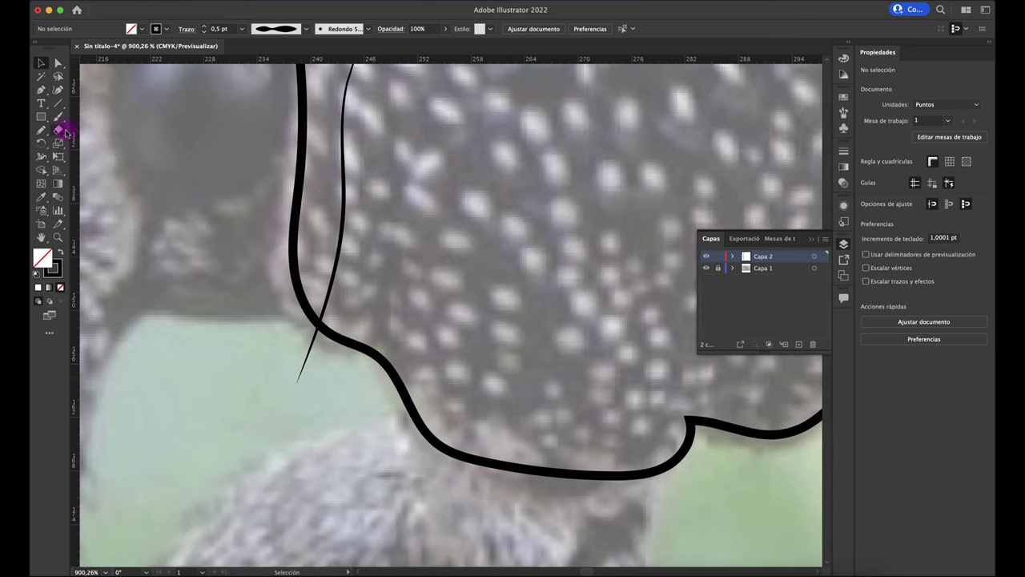
# Erase the thin line's tail below and tip above the thick pronotum outline.
pyautogui.click(58, 129)
pyautogui.moveTo(293, 402); pyautogui.dragTo(299, 368)
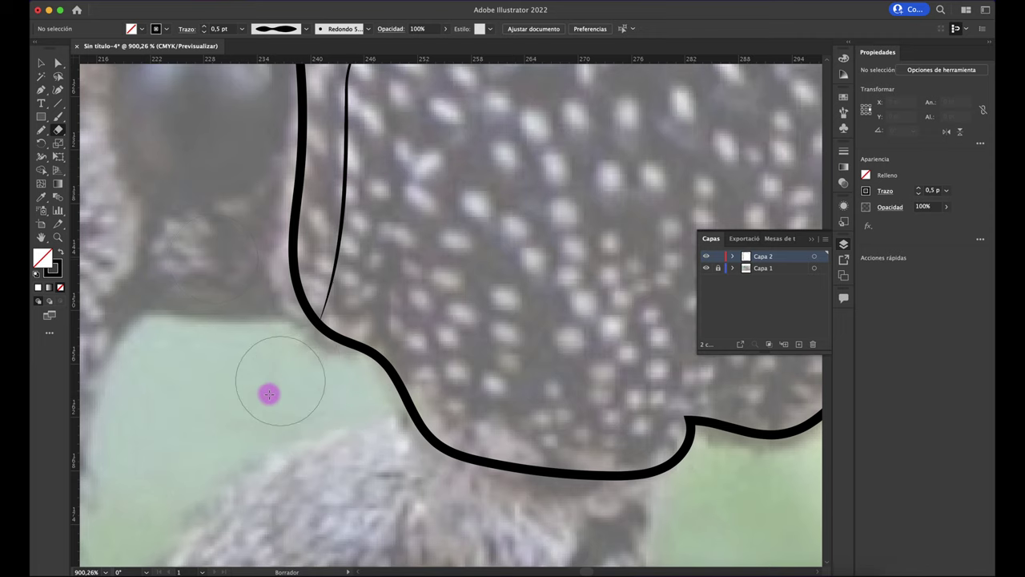
pyautogui.keyDown('alt'); pyautogui.scroll(-2, 252, 414); pyautogui.keyUp('alt')
pyautogui.scroll(1, 252, 414)
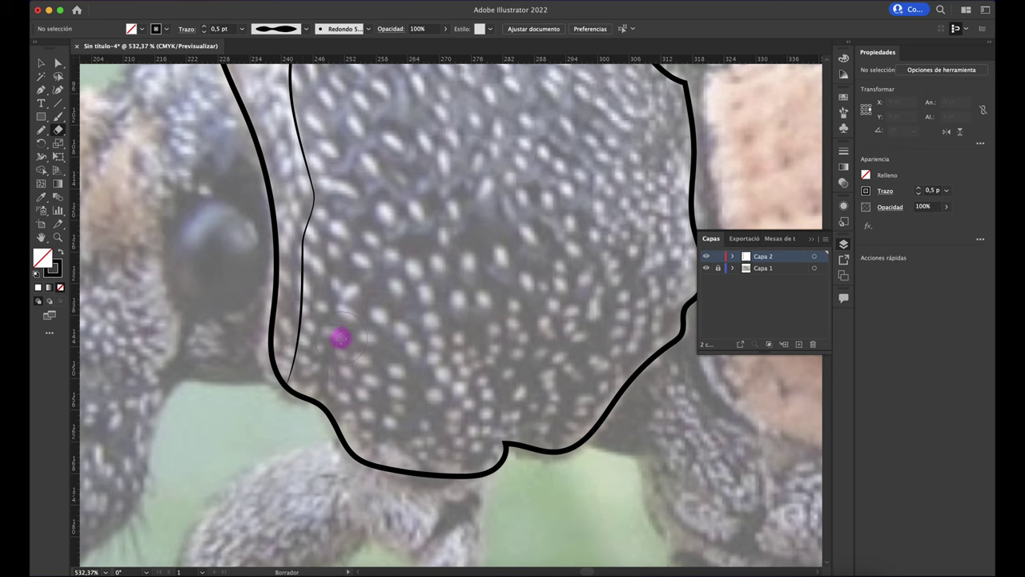
pyautogui.keyDown('alt'); pyautogui.scroll(-2, 341, 338); pyautogui.keyUp('alt')
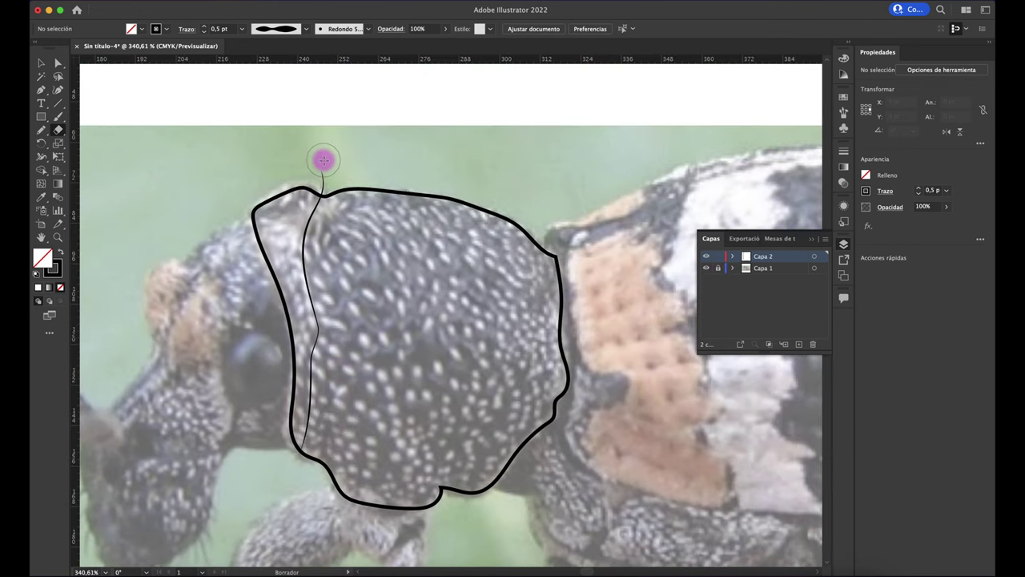
pyautogui.keyDown('alt'); pyautogui.scroll(4, 322, 160); pyautogui.keyUp('alt')
pyautogui.moveTo(323, 160)
pyautogui.mouseDown()
pyautogui.moveTo(319, 211)
pyautogui.moveTo(419, 197)
pyautogui.mouseUp()
pyautogui.scroll(-3, 445, 162)
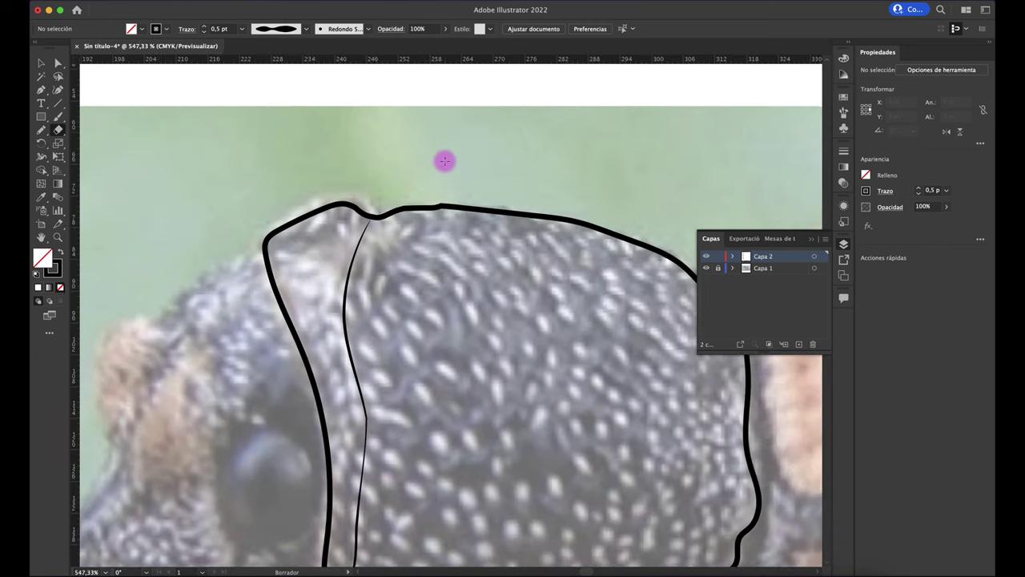
pyautogui.scroll(-2, 445, 162)
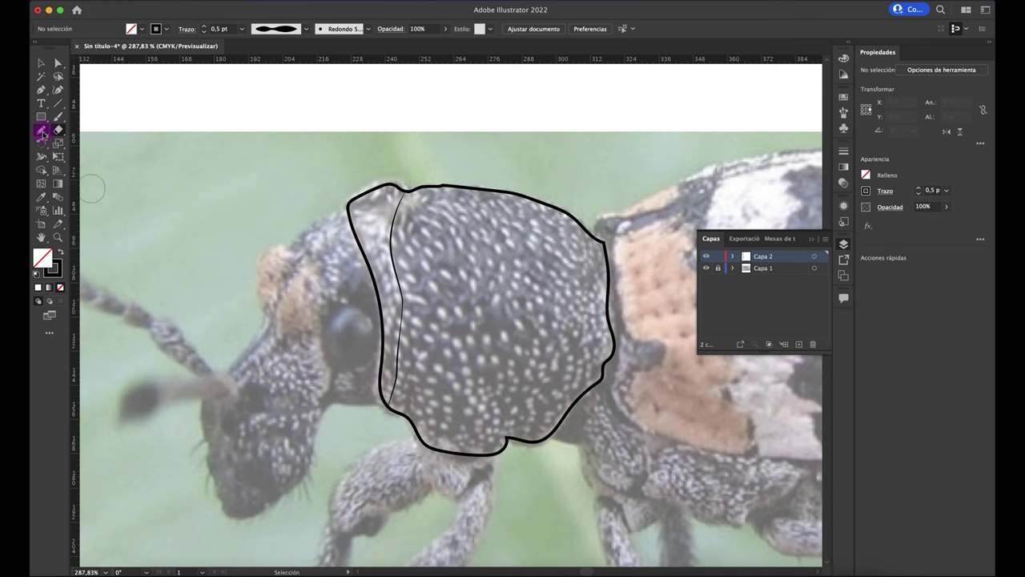
# Alt-drag a duplicate of the thin thorax line slightly to the right of the original.
pyautogui.click(42, 129)
pyautogui.scroll(2, 414, 418)
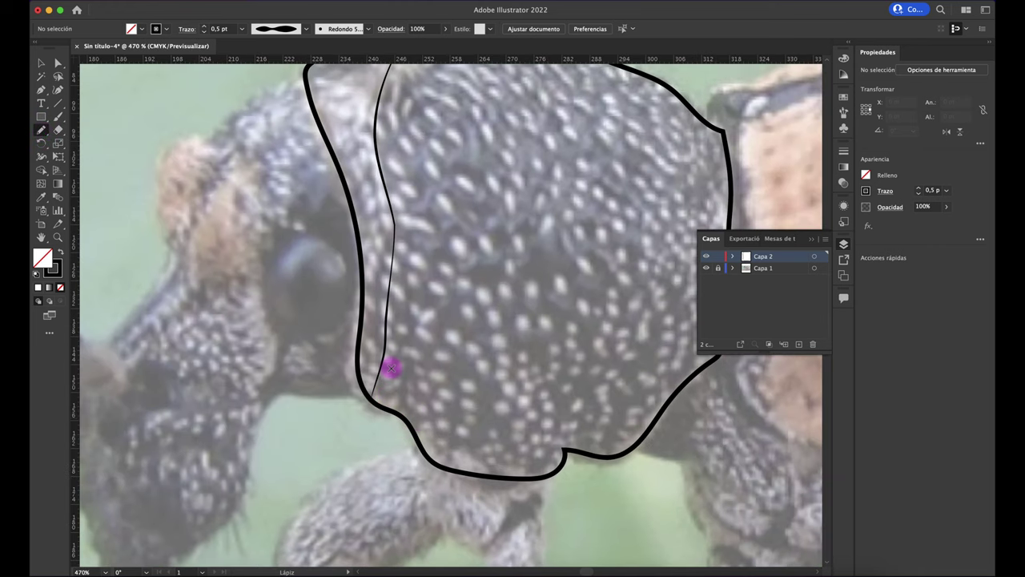
pyautogui.click(42, 67)
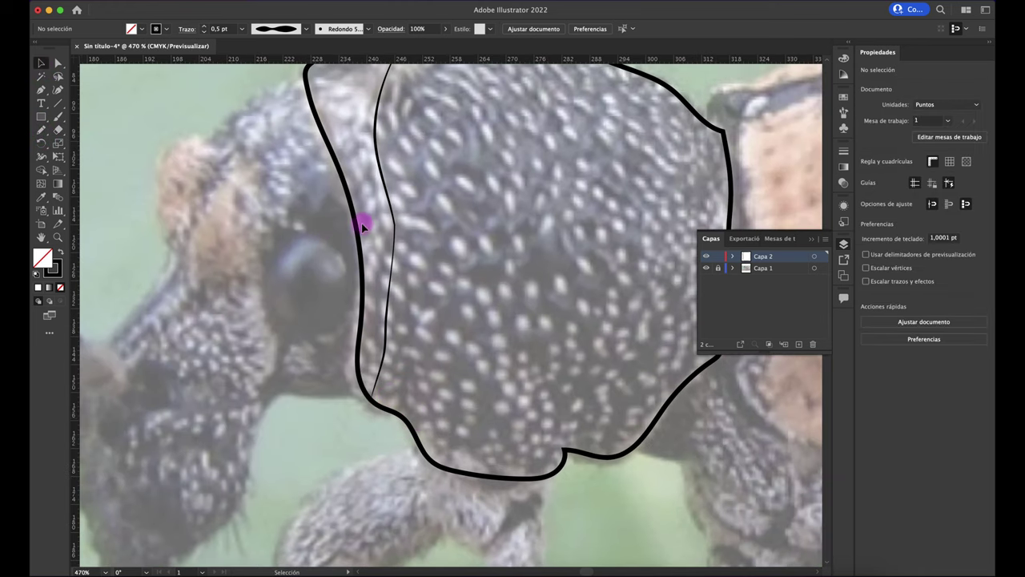
pyautogui.click(389, 197)
pyautogui.moveTo(389, 196); pyautogui.dragTo(409, 195)
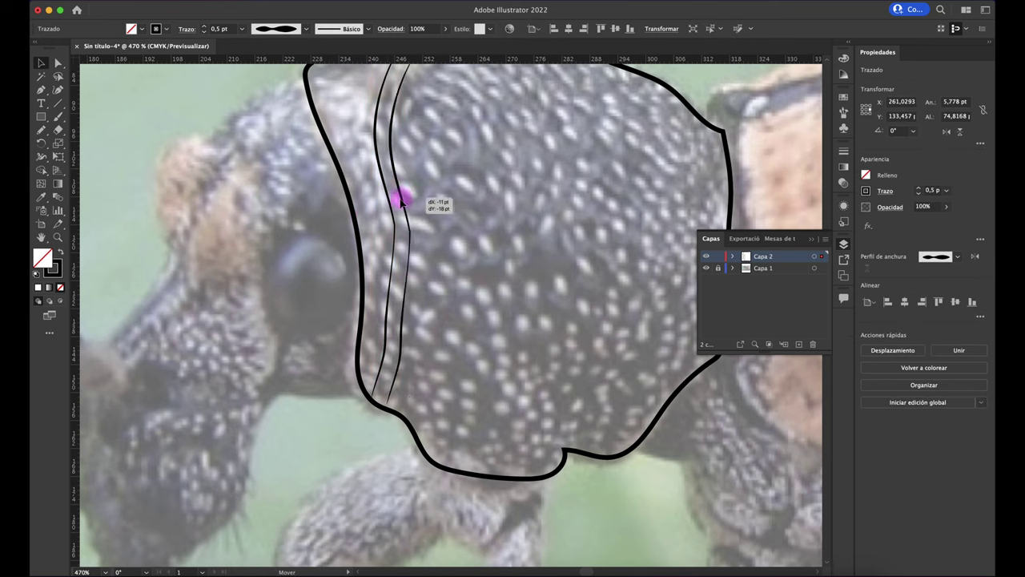
pyautogui.moveTo(411, 198); pyautogui.dragTo(404, 202)
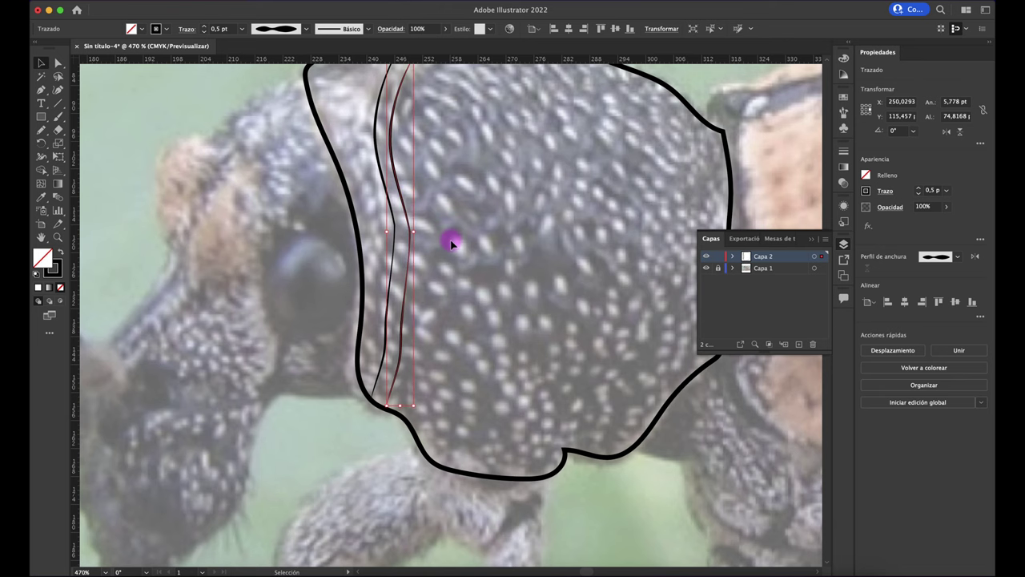
# Move the copy's anchors so its top meets the outline and its lower part curves inward.
pyautogui.scroll(3, 450, 238)
pyautogui.click(59, 64)
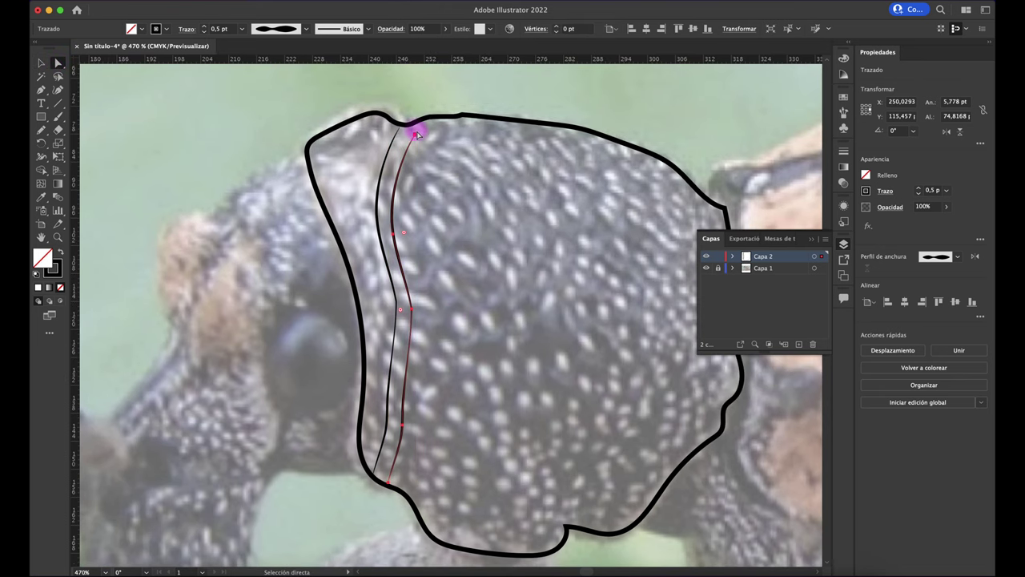
pyautogui.moveTo(415, 134)
pyautogui.mouseDown()
pyautogui.moveTo(429, 126)
pyautogui.moveTo(415, 138)
pyautogui.moveTo(416, 124)
pyautogui.mouseUp()
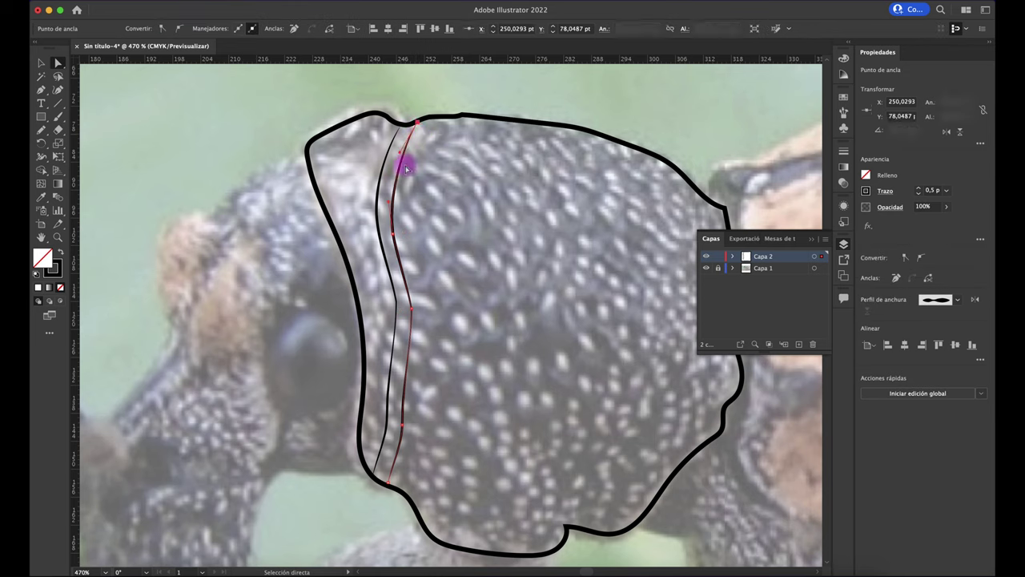
pyautogui.moveTo(395, 236); pyautogui.dragTo(391, 231)
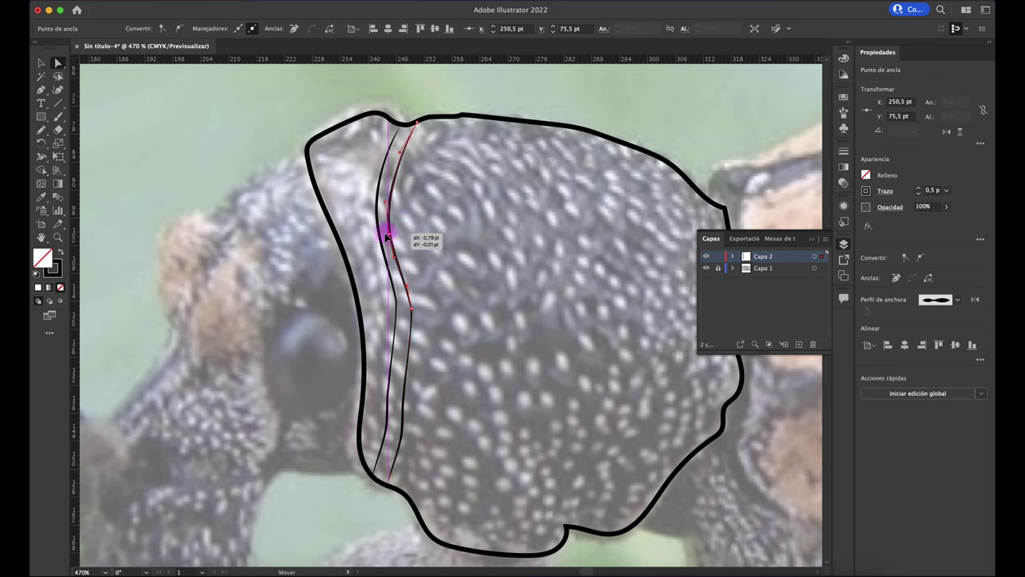
pyautogui.click(414, 322)
pyautogui.moveTo(416, 322); pyautogui.dragTo(416, 338)
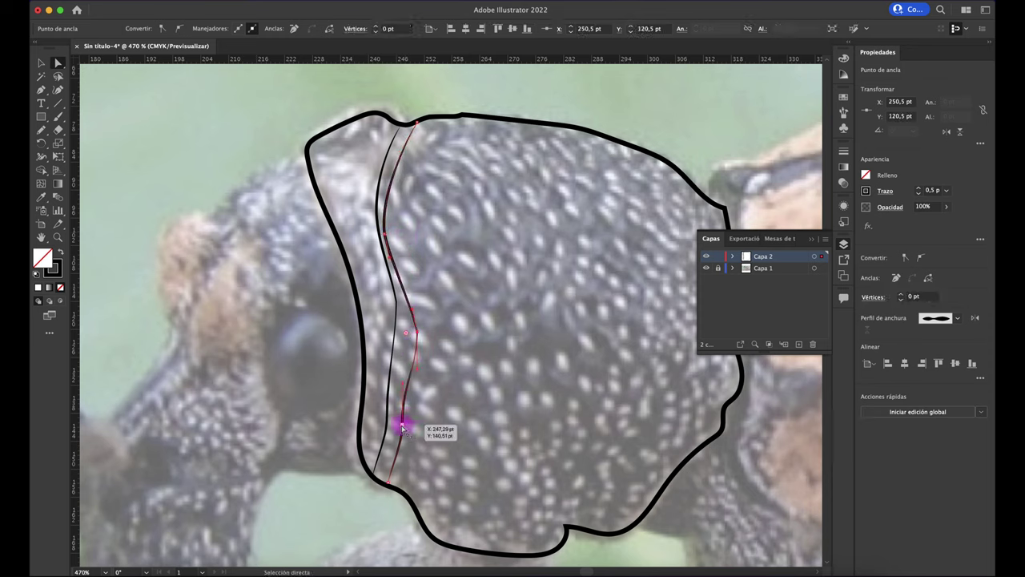
pyautogui.moveTo(403, 424); pyautogui.dragTo(420, 455)
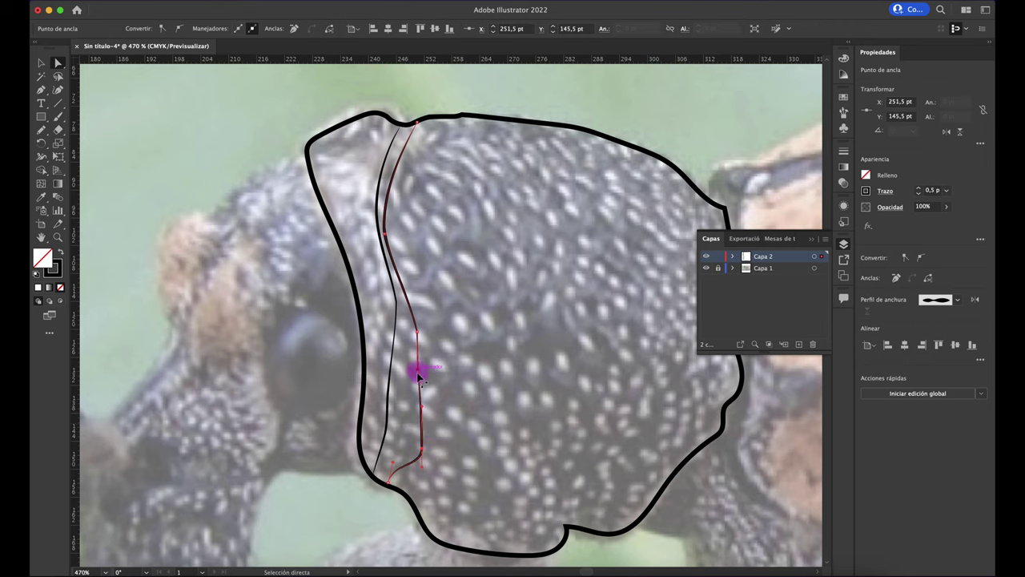
pyautogui.moveTo(418, 375); pyautogui.dragTo(390, 373)
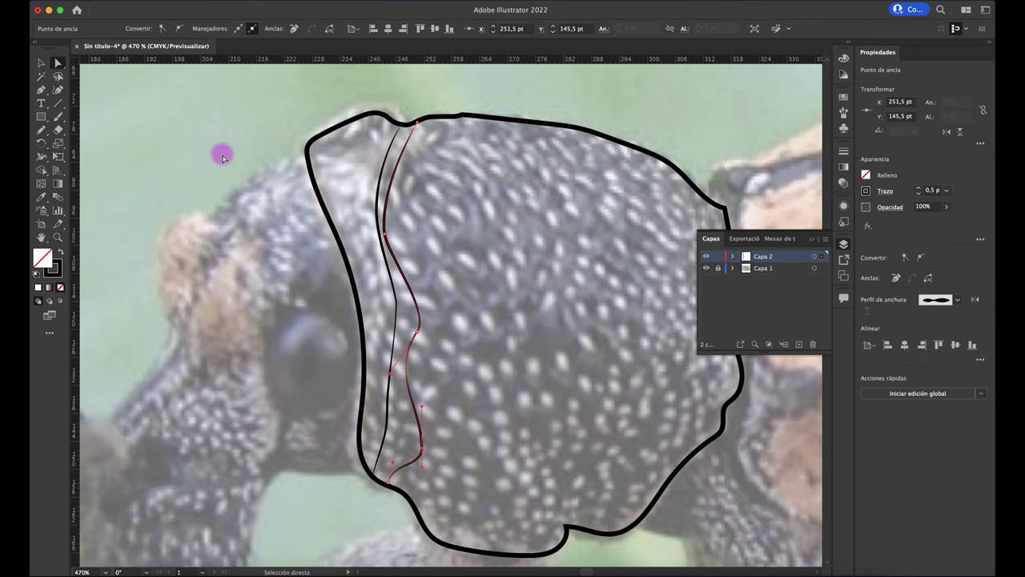
pyautogui.click(221, 156)
pyautogui.scroll(-3, 220, 154)
pyautogui.scroll(-3, 220, 152)
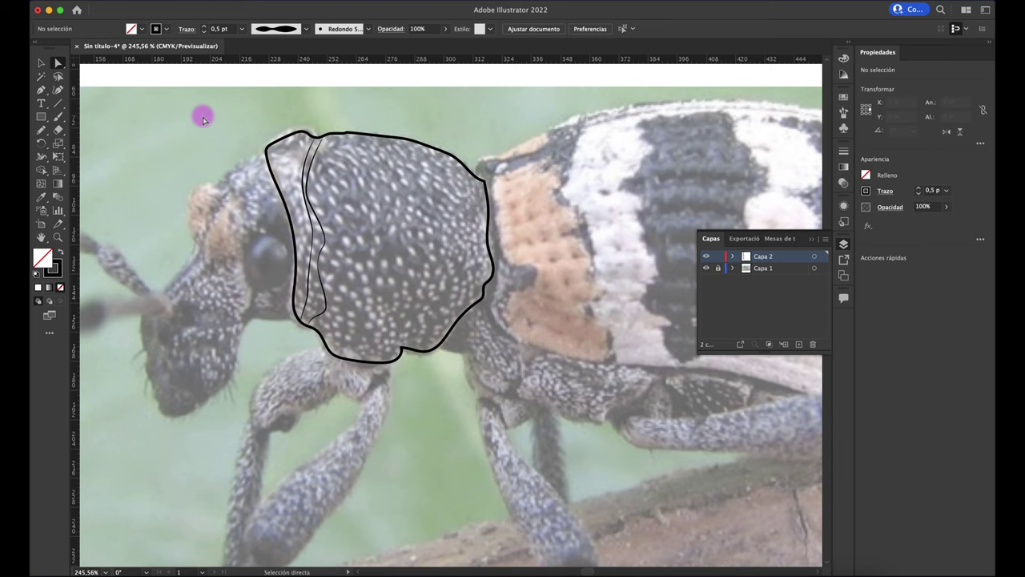
pyautogui.hscroll(-3, 162, 108)
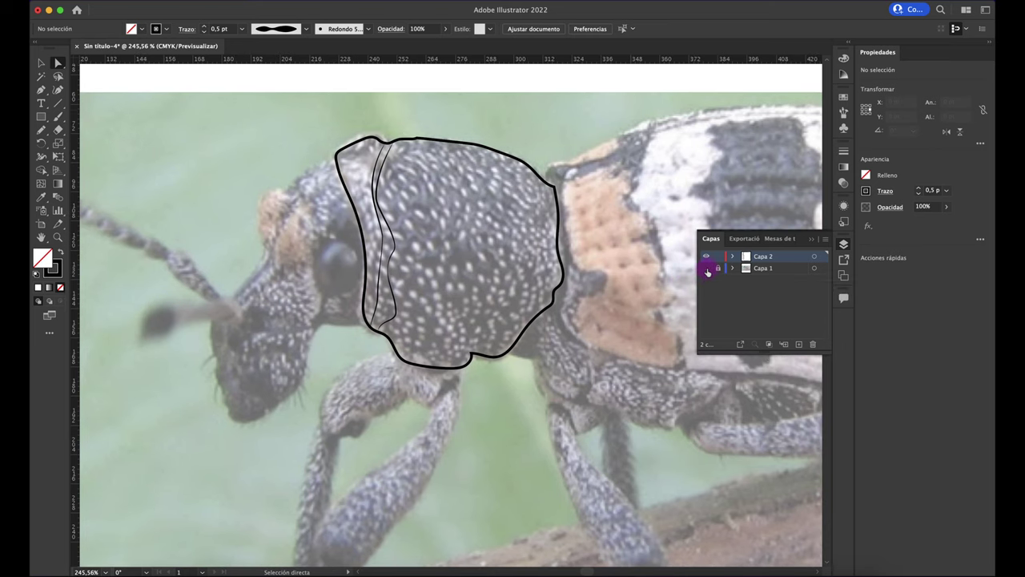
pyautogui.click(706, 269)
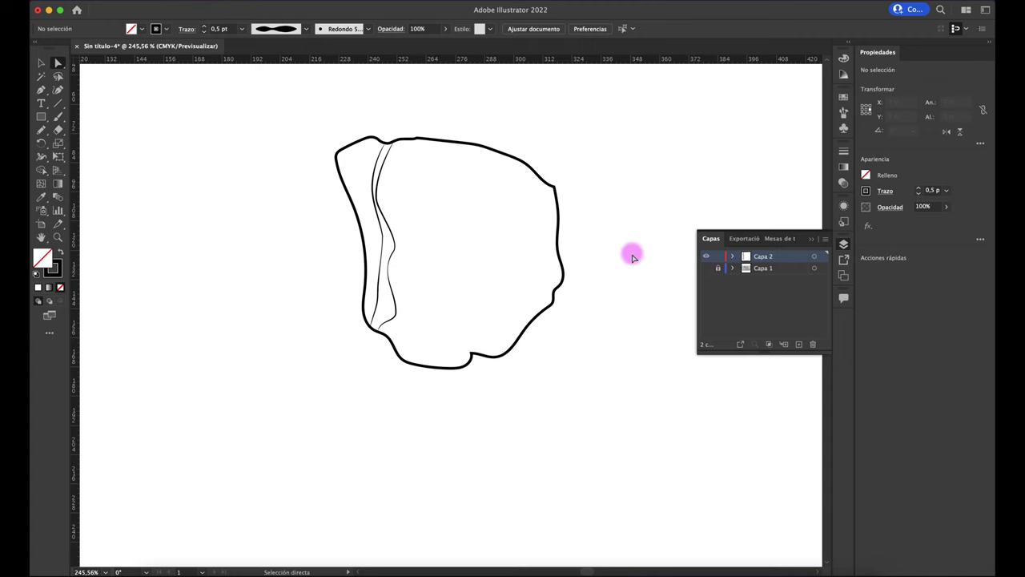
pyautogui.click(707, 269)
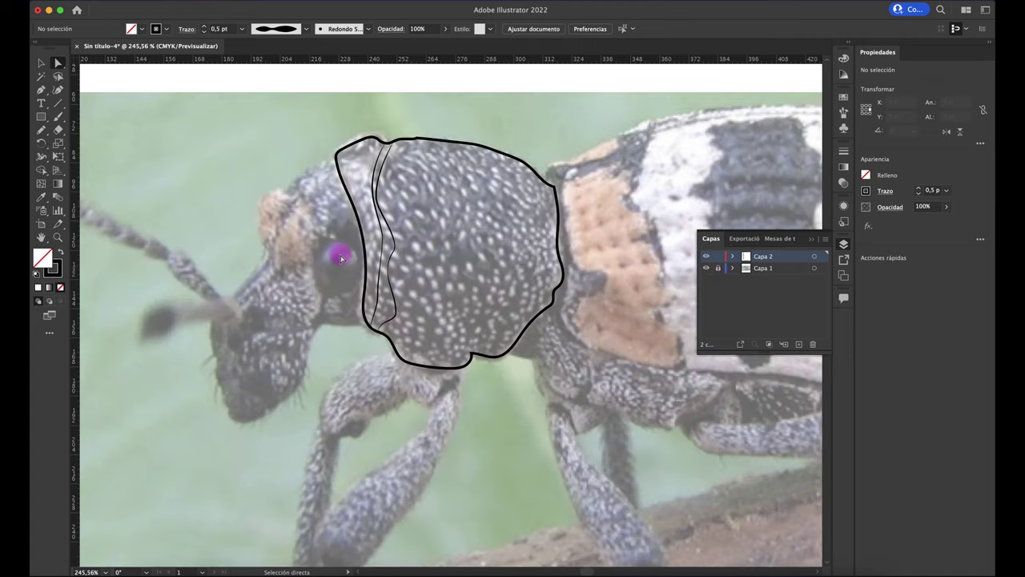
# Set the Pencil tool to a 1 pt stroke weight.
pyautogui.click(42, 130)
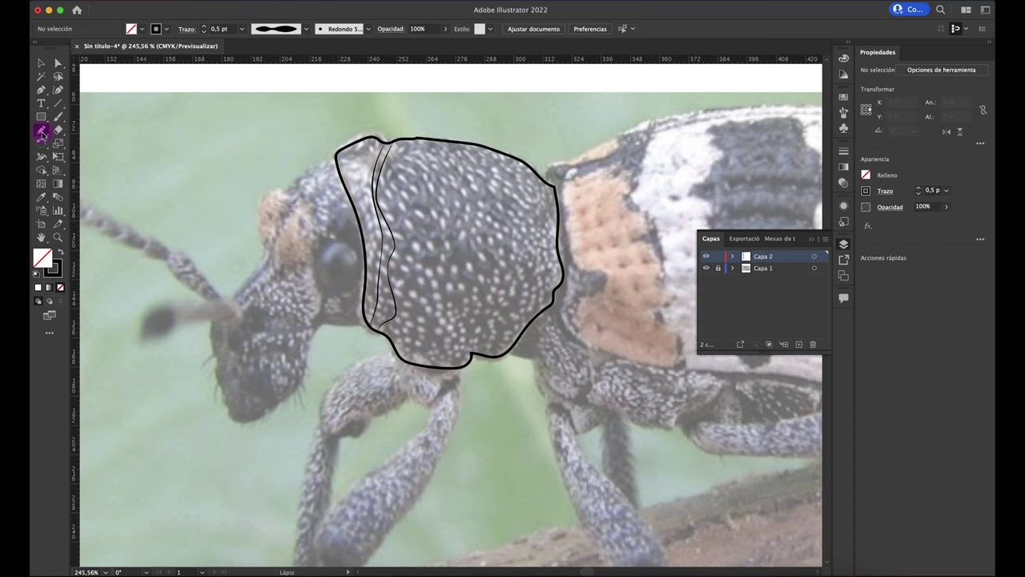
pyautogui.click(241, 30)
pyautogui.click(258, 77)
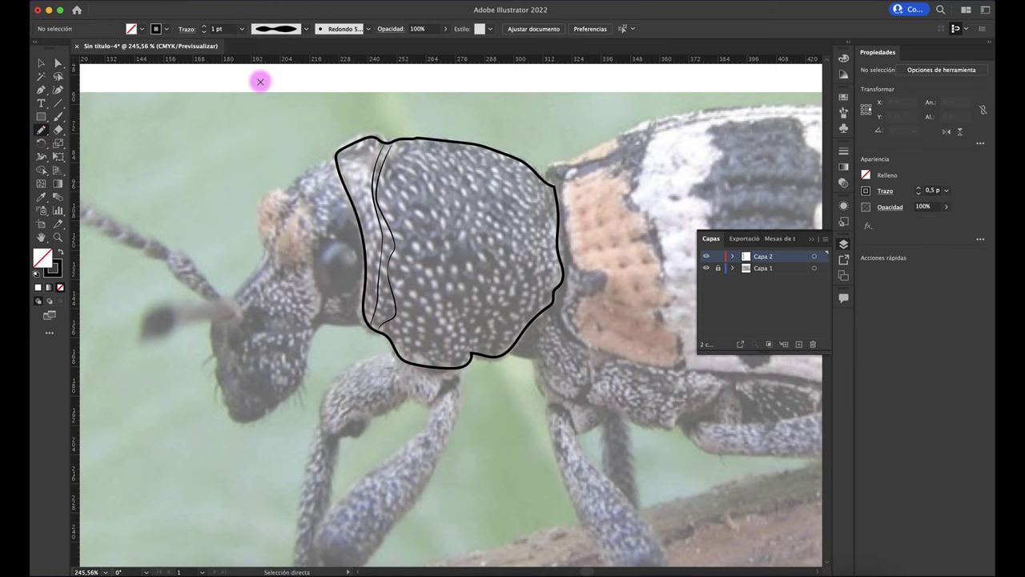
pyautogui.scroll(2, 255, 220)
pyautogui.scroll(-2, 256, 221)
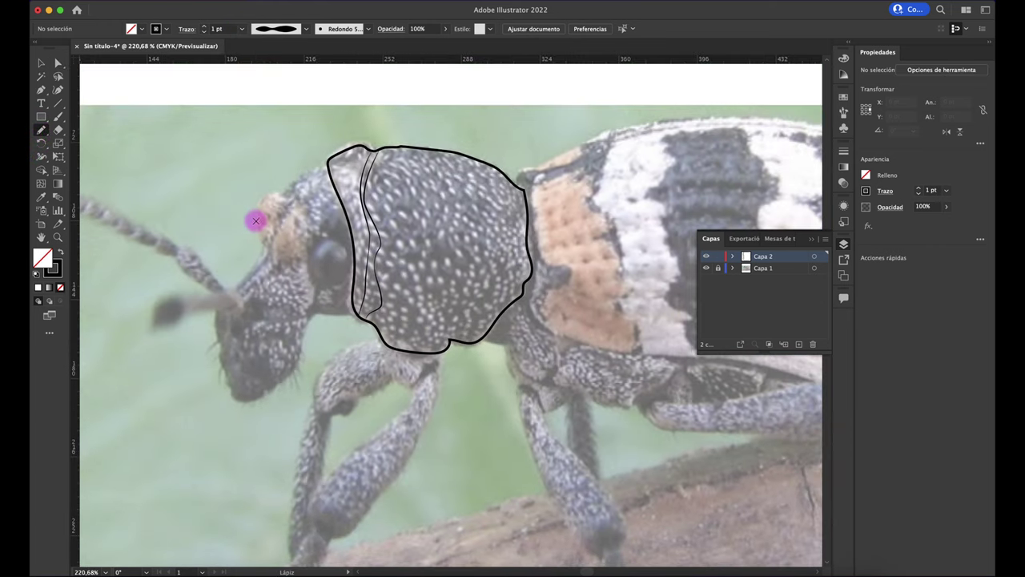
pyautogui.scroll(-2, 407, 305)
pyautogui.scroll(-3, 407, 312)
pyautogui.scroll(-1, 425, 282)
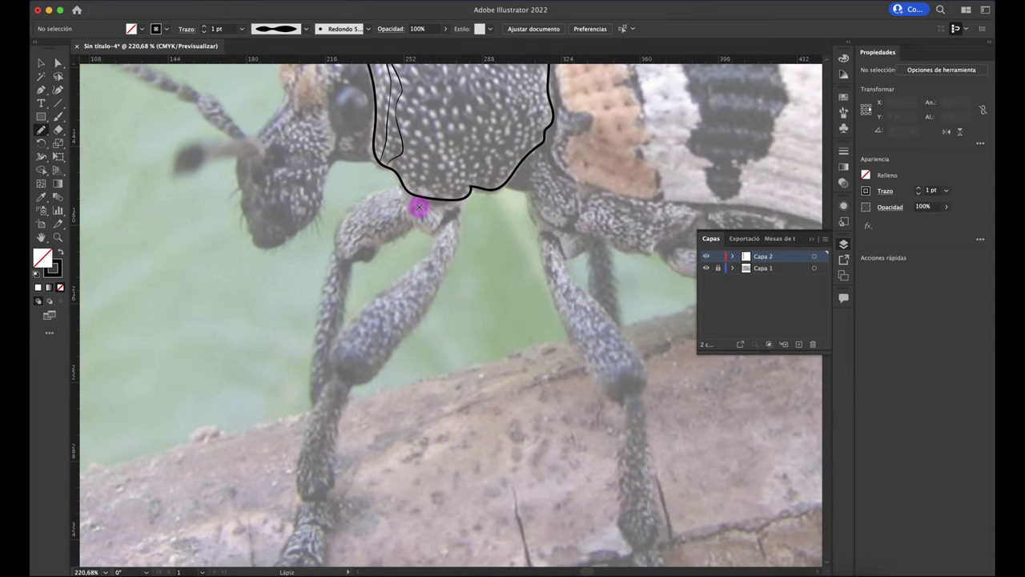
pyautogui.scroll(2, 419, 206)
# Draw the joint piece under the thorax, both femur edges, and a short linking line.
pyautogui.moveTo(401, 163)
pyautogui.mouseDown()
pyautogui.moveTo(426, 227)
pyautogui.moveTo(454, 233)
pyautogui.moveTo(483, 216)
pyautogui.moveTo(480, 186)
pyautogui.mouseUp()
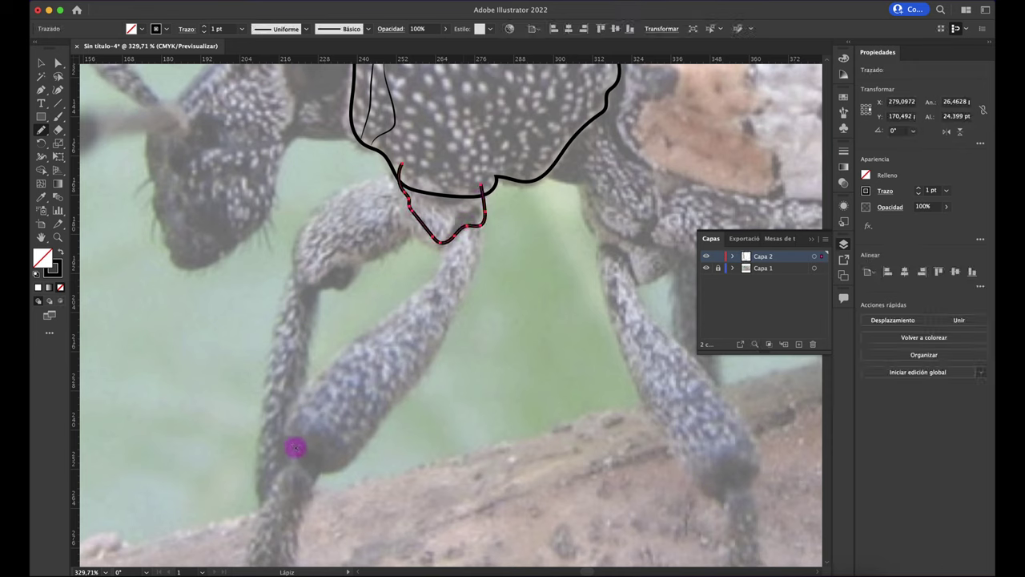
pyautogui.moveTo(292, 439)
pyautogui.mouseDown()
pyautogui.moveTo(305, 397)
pyautogui.moveTo(450, 243)
pyautogui.mouseUp()
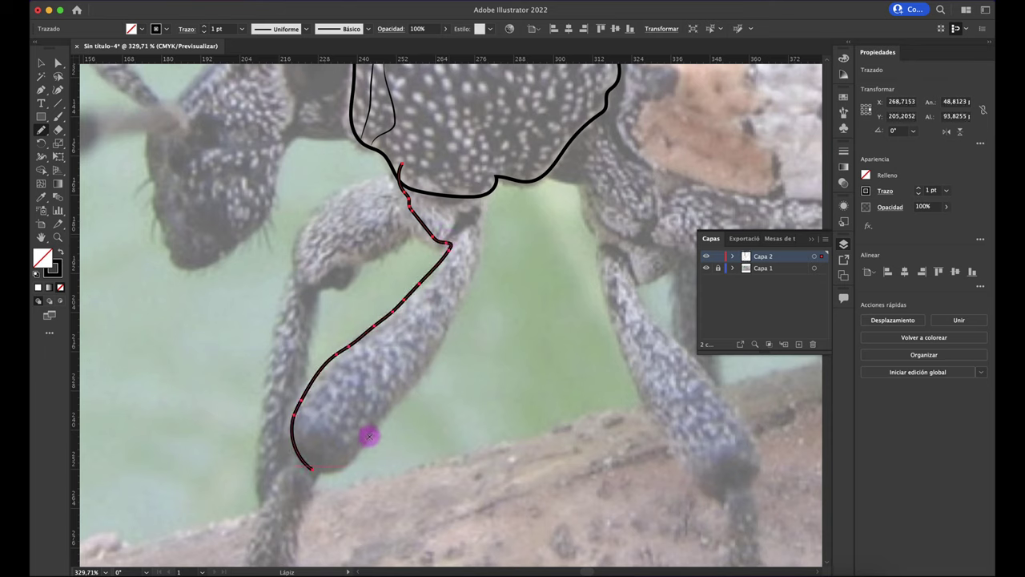
pyautogui.moveTo(443, 326)
pyautogui.mouseDown()
pyautogui.moveTo(475, 232)
pyautogui.moveTo(423, 254)
pyautogui.mouseUp()
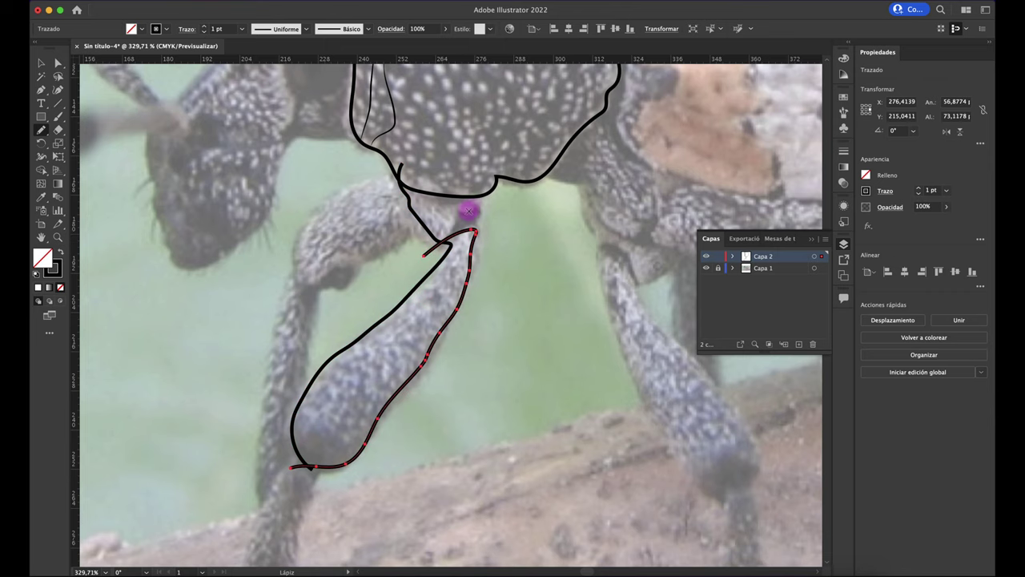
pyautogui.moveTo(472, 185); pyautogui.dragTo(470, 234)
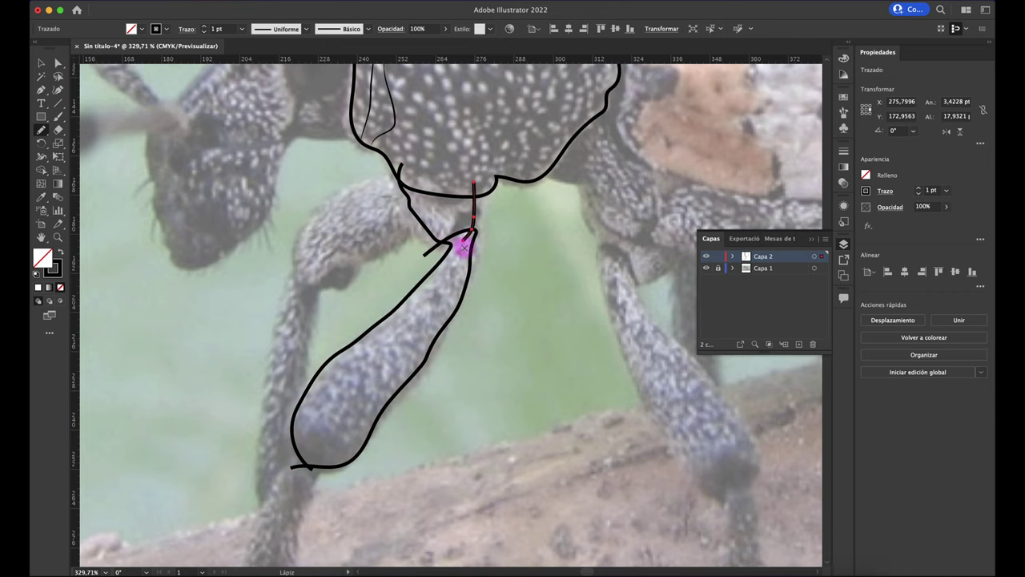
pyautogui.scroll(-5, 468, 354)
pyautogui.scroll(-3, 468, 355)
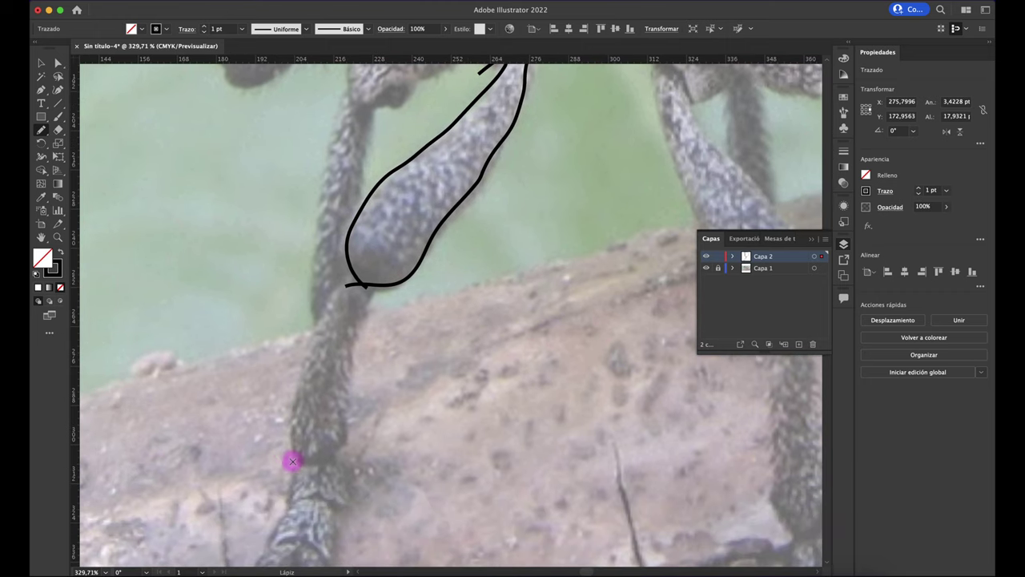
# Trace both sides of the lower leg and two foot segments down to the tip.
pyautogui.moveTo(350, 271)
pyautogui.mouseDown()
pyautogui.moveTo(287, 431)
pyautogui.moveTo(294, 457)
pyautogui.moveTo(344, 440)
pyautogui.moveTo(343, 385)
pyautogui.moveTo(368, 282)
pyautogui.mouseUp()
pyautogui.scroll(-5, 388, 394)
pyautogui.moveTo(293, 387)
pyautogui.mouseDown()
pyautogui.moveTo(329, 280)
pyautogui.moveTo(374, 332)
pyautogui.moveTo(298, 343)
pyautogui.mouseUp()
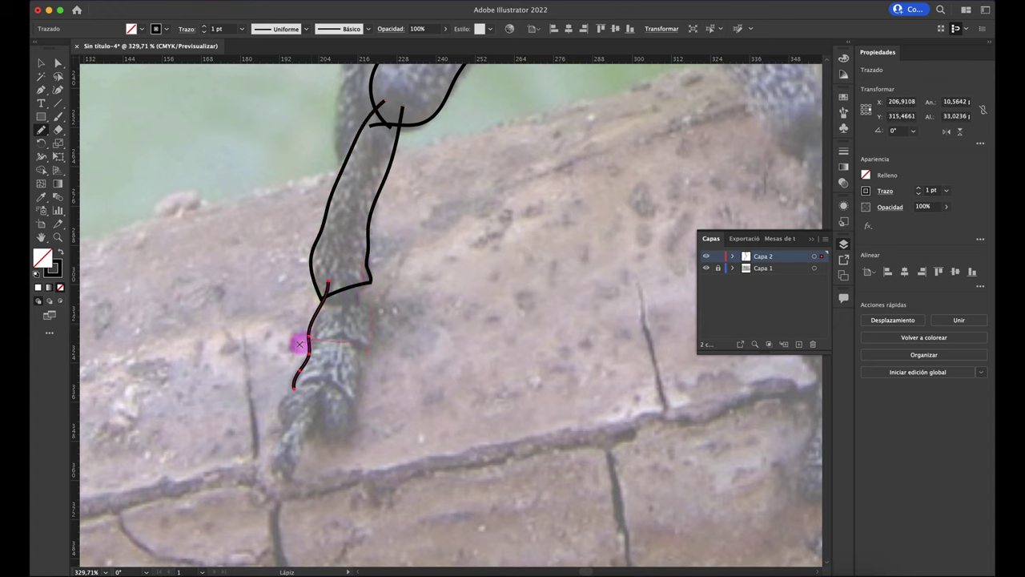
pyautogui.moveTo(286, 377)
pyautogui.mouseDown()
pyautogui.moveTo(364, 394)
pyautogui.moveTo(360, 338)
pyautogui.mouseUp()
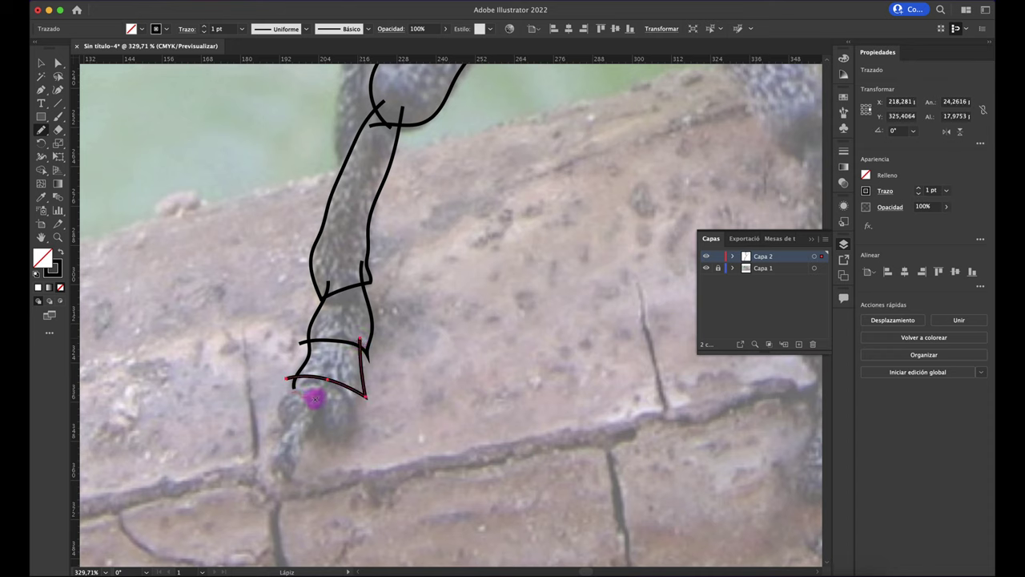
pyautogui.moveTo(313, 398)
pyautogui.mouseDown()
pyautogui.moveTo(344, 446)
pyautogui.moveTo(345, 370)
pyautogui.mouseUp()
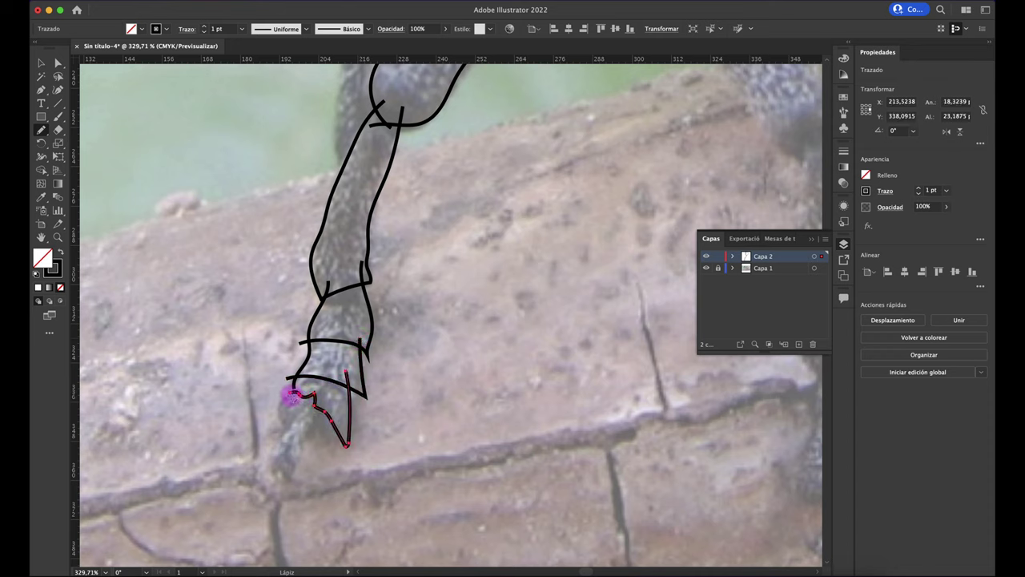
pyautogui.press('a')
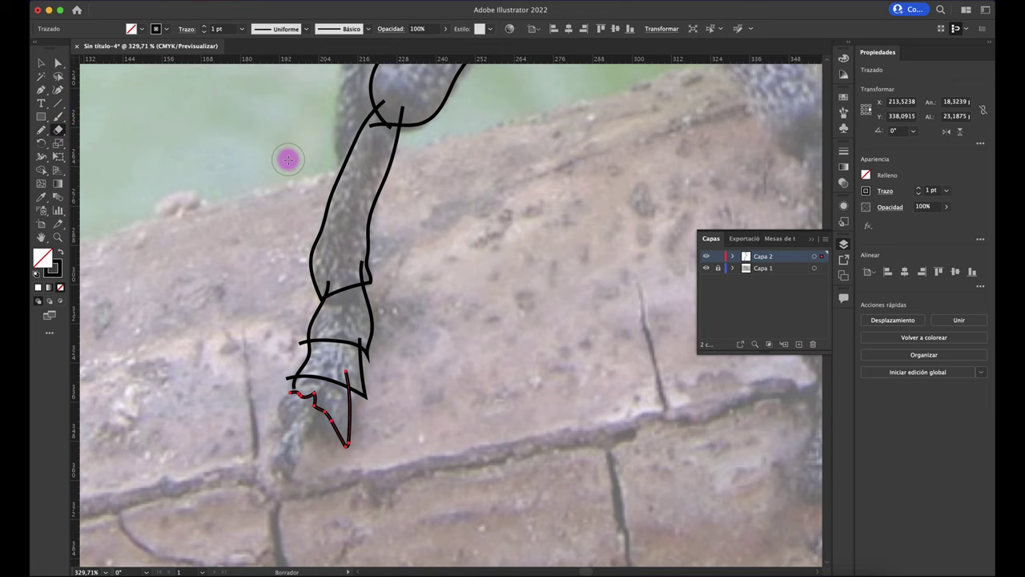
pyautogui.scroll(3, 288, 160)
pyautogui.click(407, 366)
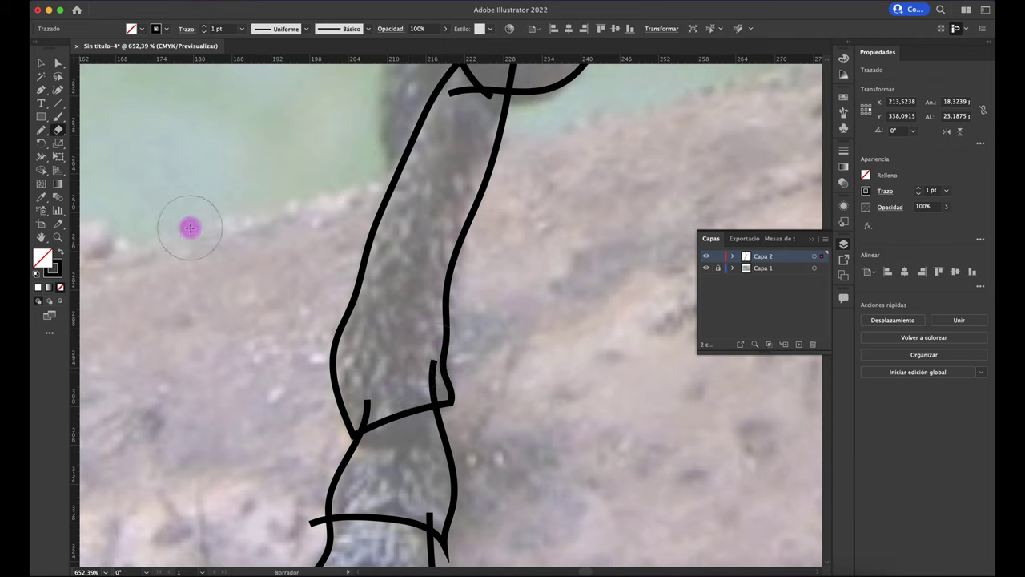
pyautogui.click(41, 65)
pyautogui.click(161, 227)
pyautogui.scroll(-3, 265, 350)
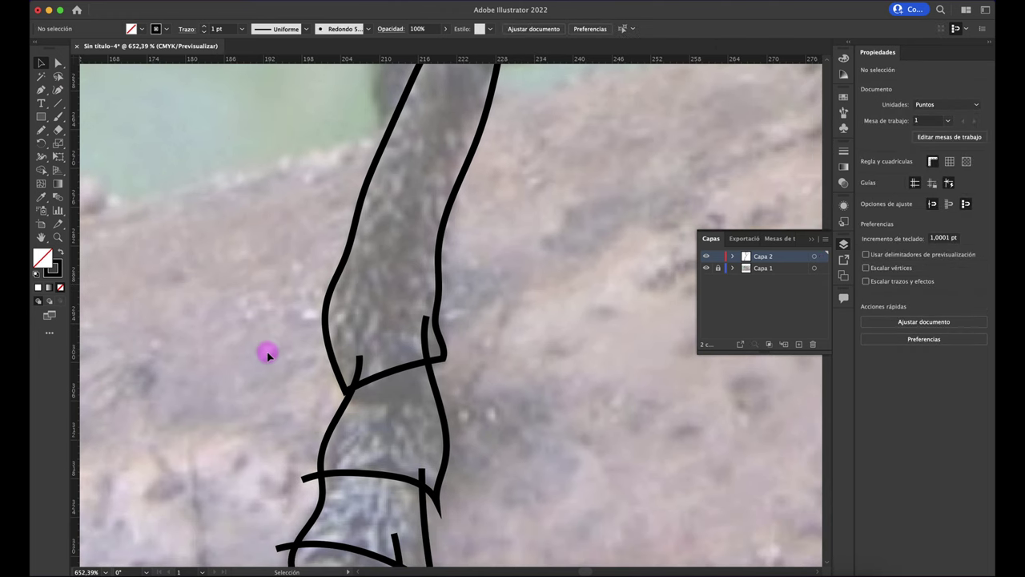
pyautogui.click(429, 376)
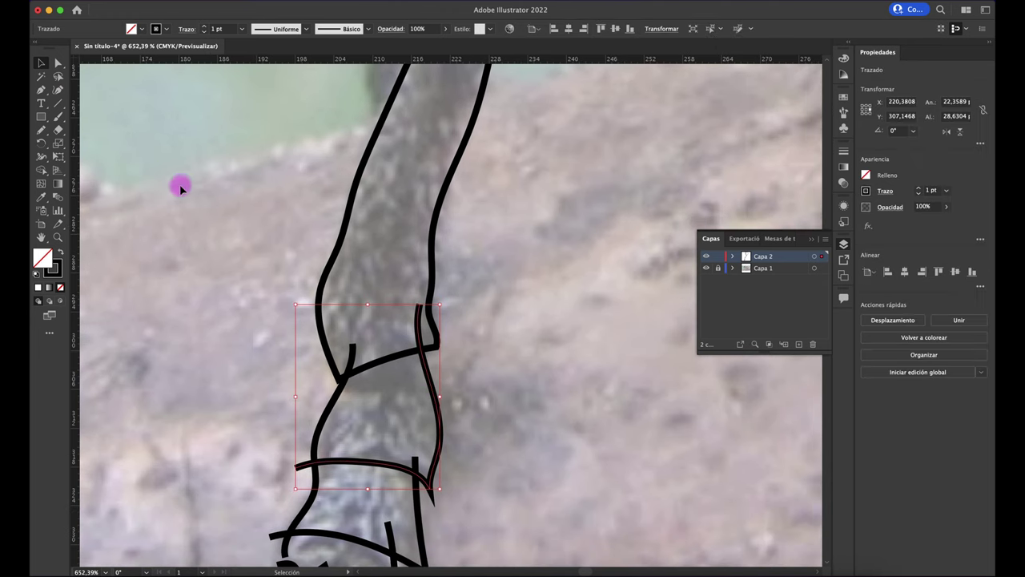
# Drag the lower leg's side-line anchors down so both strokes end at the joint line.
pyautogui.click(59, 64)
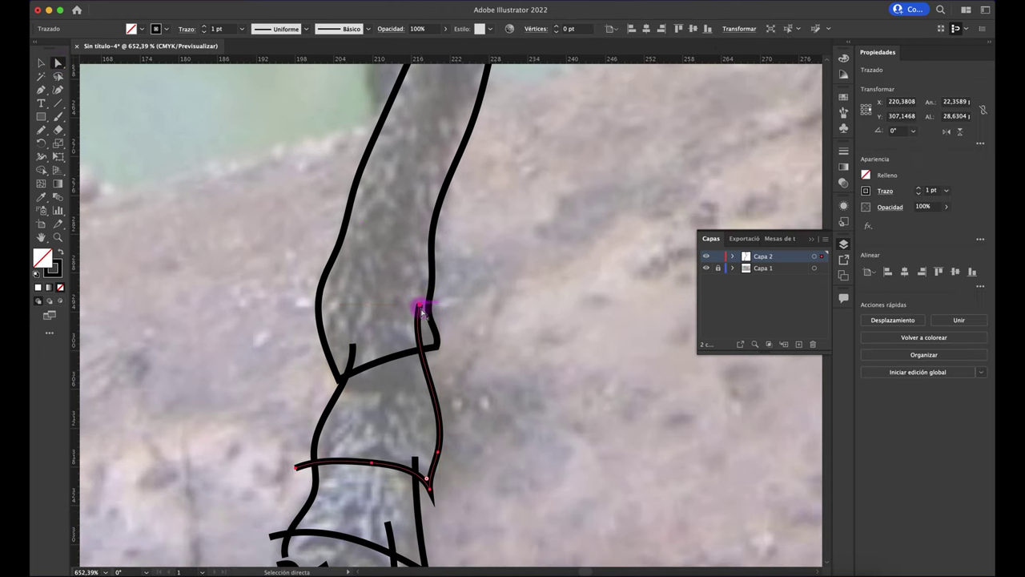
pyautogui.moveTo(417, 305); pyautogui.dragTo(427, 348)
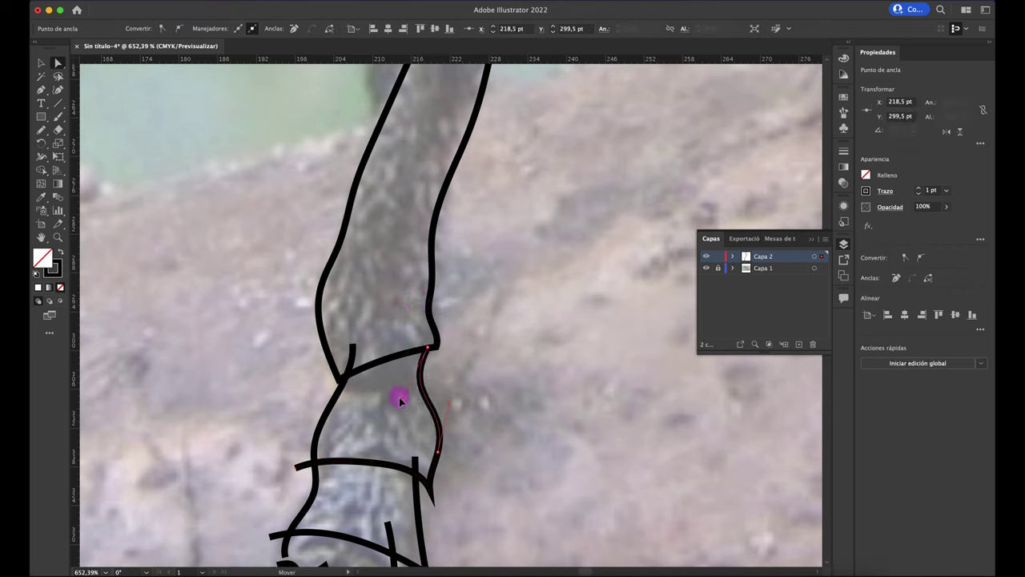
pyautogui.moveTo(352, 346); pyautogui.dragTo(349, 373)
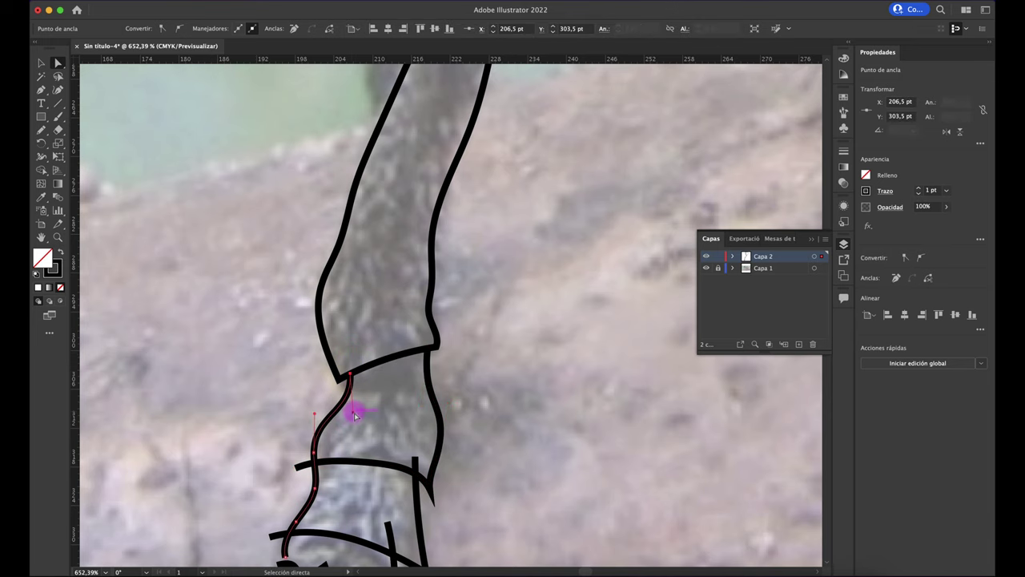
pyautogui.scroll(-5, 387, 410)
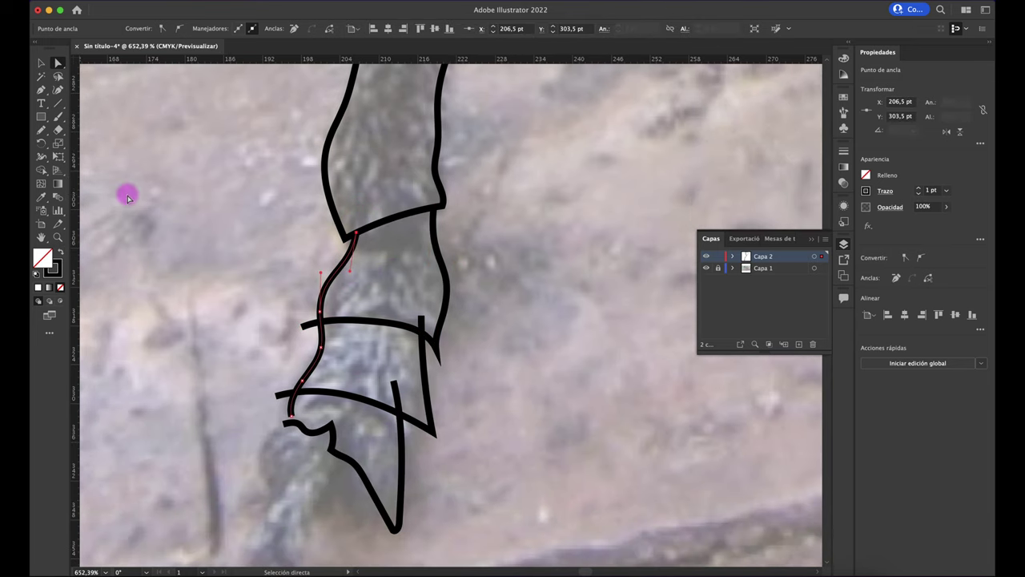
pyautogui.click(62, 135)
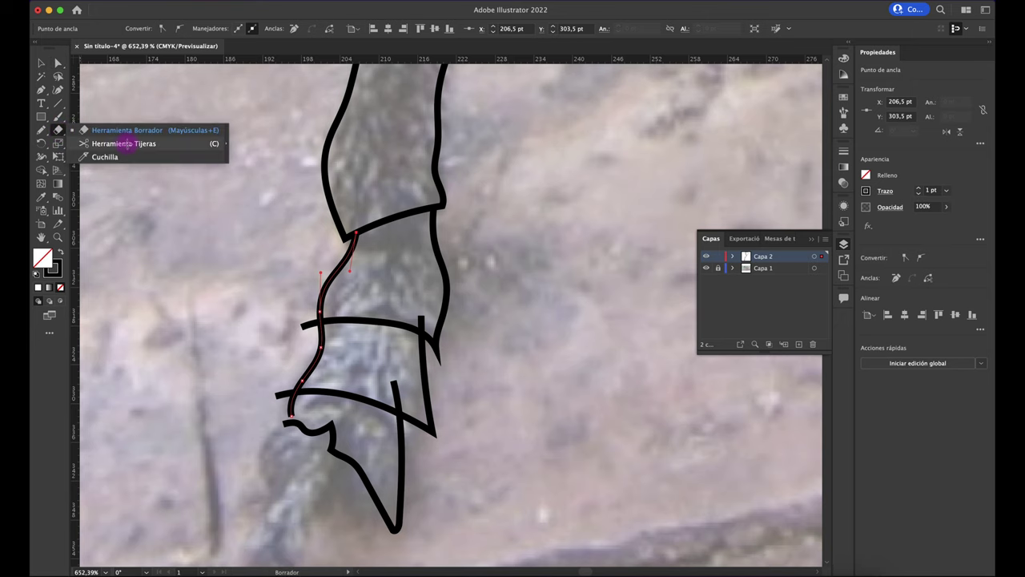
# Cut the vertical foot line at the crossing with Scissors and delete its overshooting upper stub.
pyautogui.click(124, 143)
pyautogui.scroll(3, 411, 439)
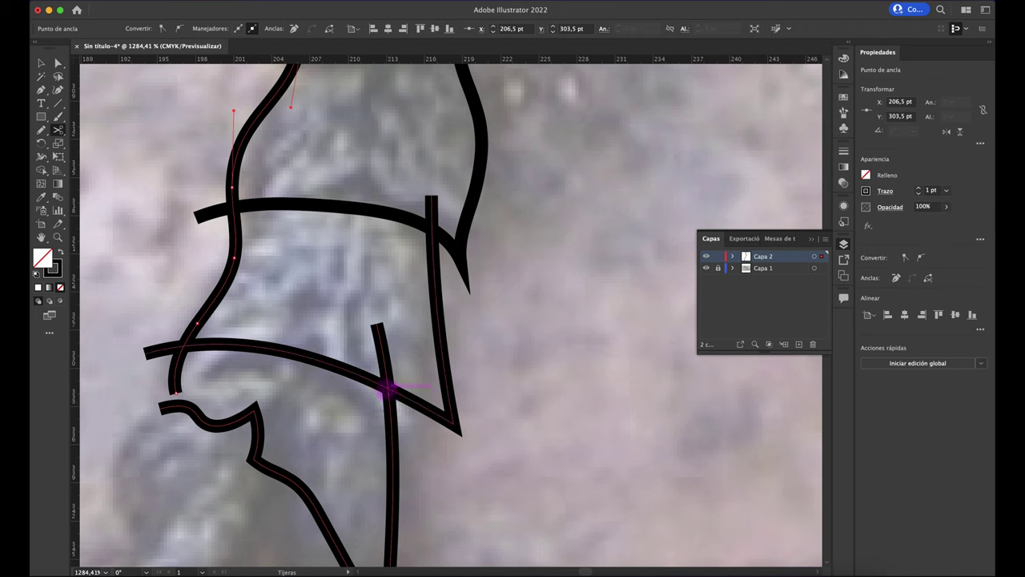
pyautogui.click(386, 390)
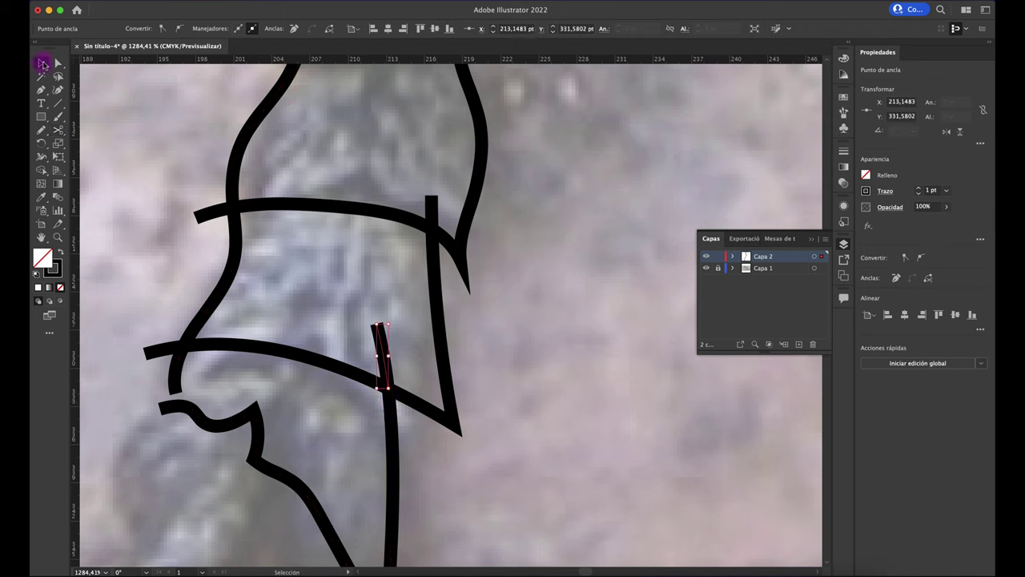
pyautogui.press('Delete')
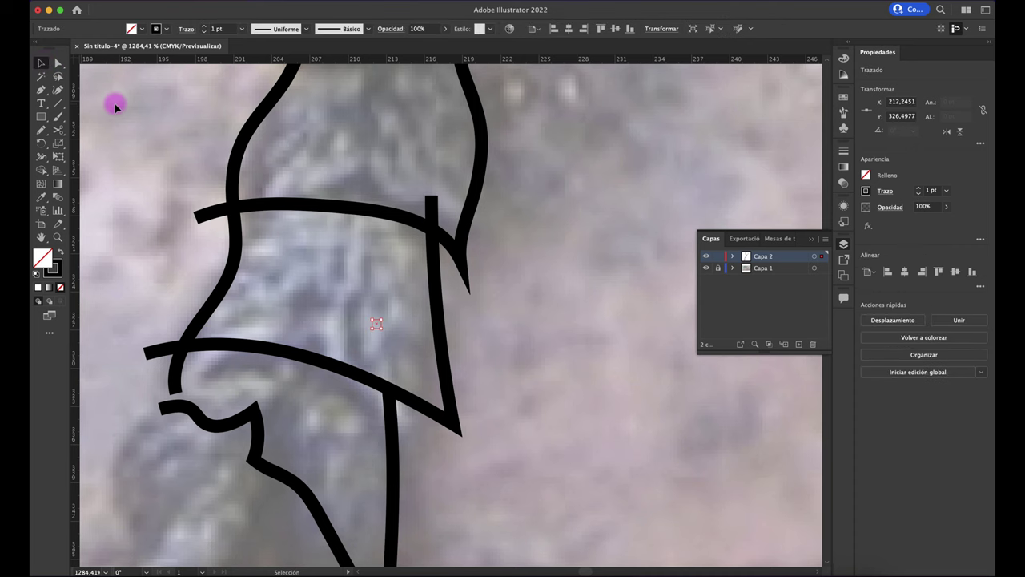
pyautogui.click(115, 106)
# Zoom out to 139% and turn off Capa 1's visibility so only the traced thorax and leg show.
pyautogui.scroll(-5, 394, 149)
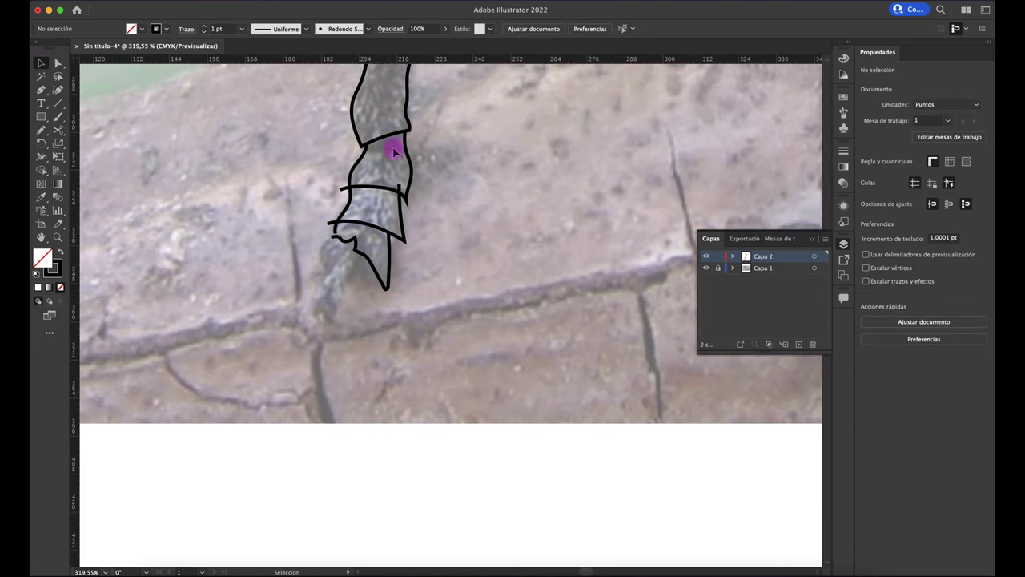
pyautogui.scroll(3, 393, 149)
pyautogui.scroll(3, 393, 149)
pyautogui.scroll(3, 393, 149)
pyautogui.scroll(3, 393, 149)
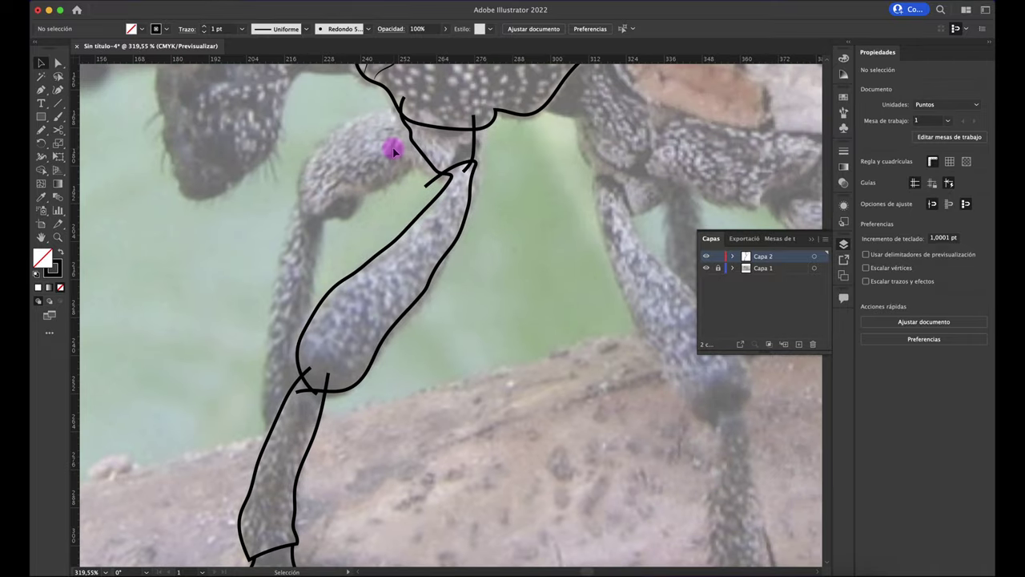
pyautogui.scroll(-3, 393, 149)
pyautogui.scroll(-2, 394, 149)
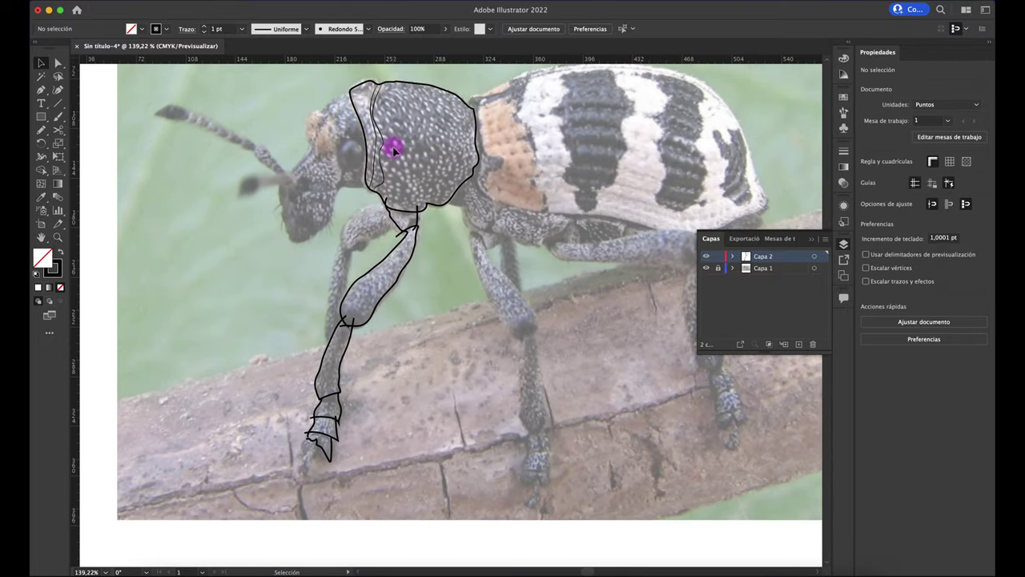
pyautogui.click(705, 268)
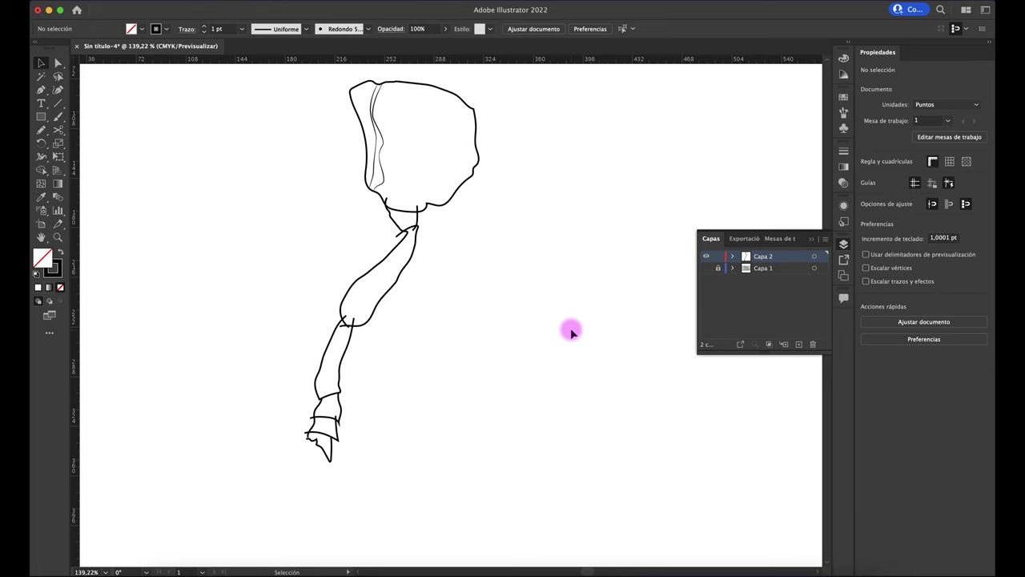
pyautogui.hscroll(-3, 474, 266)
pyautogui.scroll(2, 474, 267)
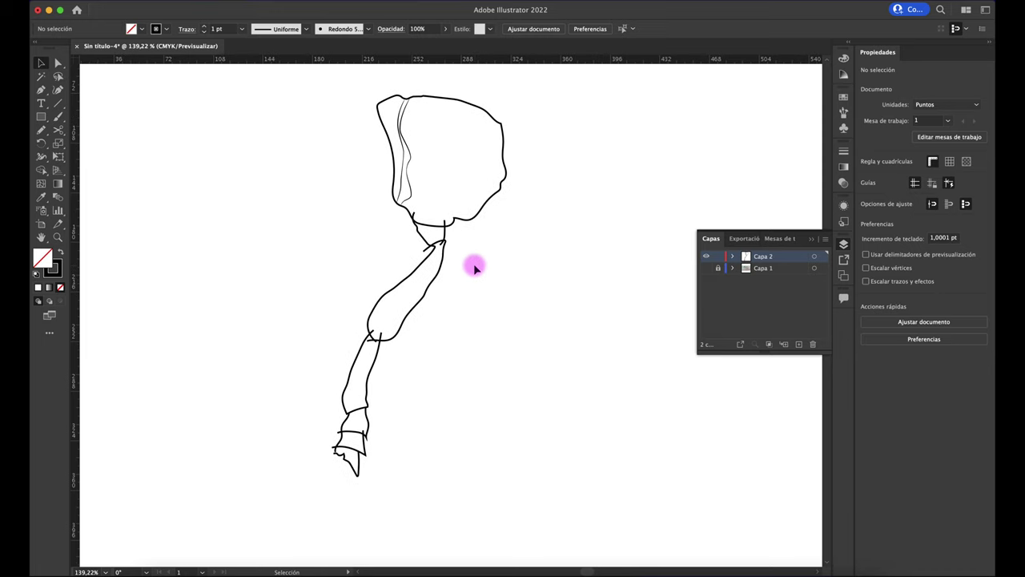